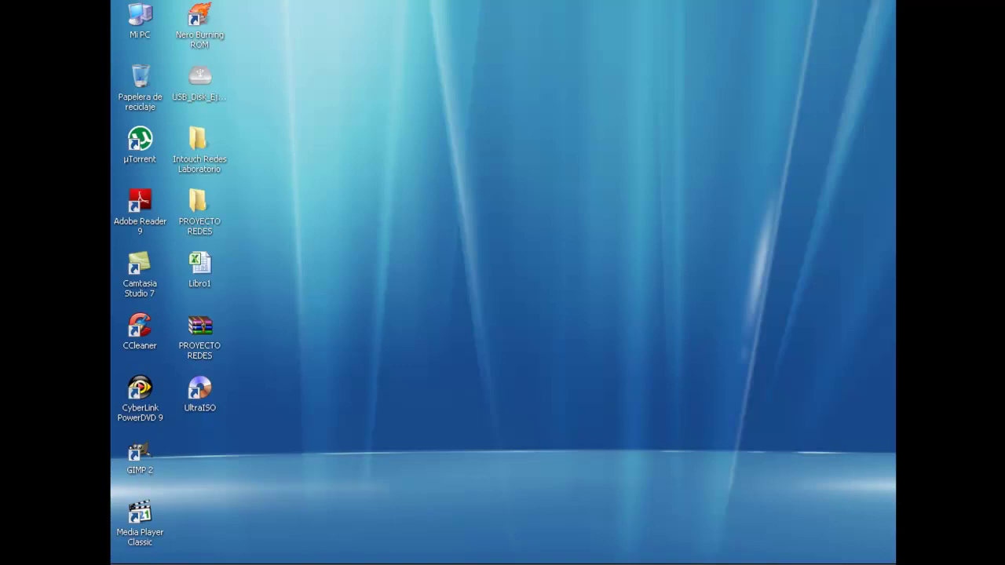
# After the title slide, open the Windows Start menu
pyautogui.click(165, 555)
pyautogui.moveTo(194, 525)
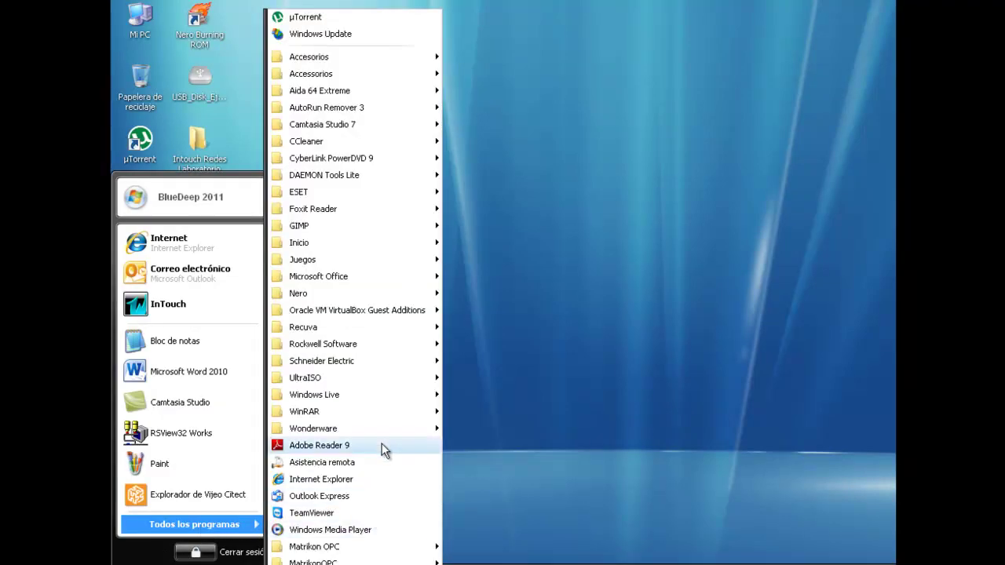
pyautogui.moveTo(318, 276)
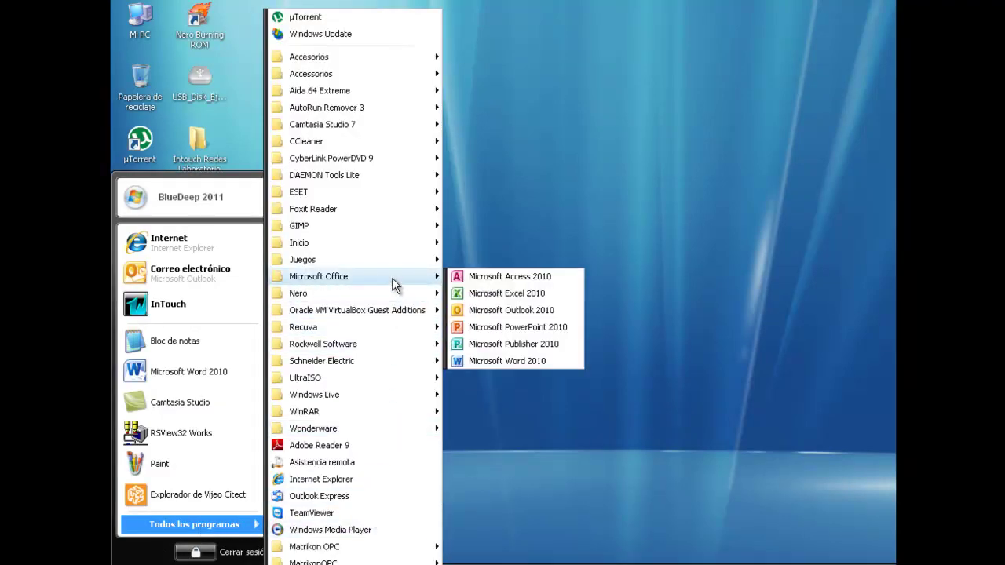
# Launch Excel 2010 full-screen and enter Nivel with value 20 in row 1
pyautogui.click(548, 295)
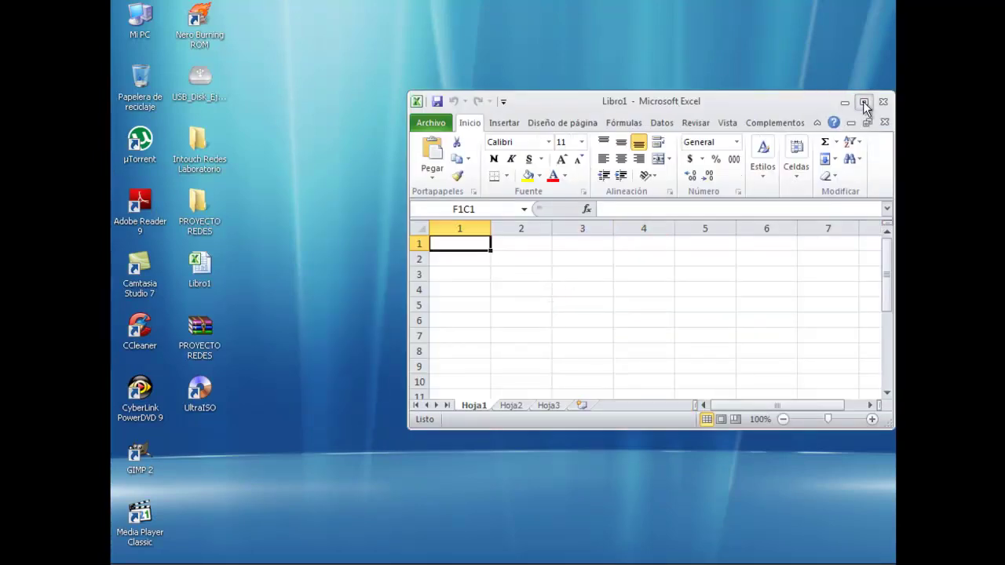
pyautogui.click(864, 101)
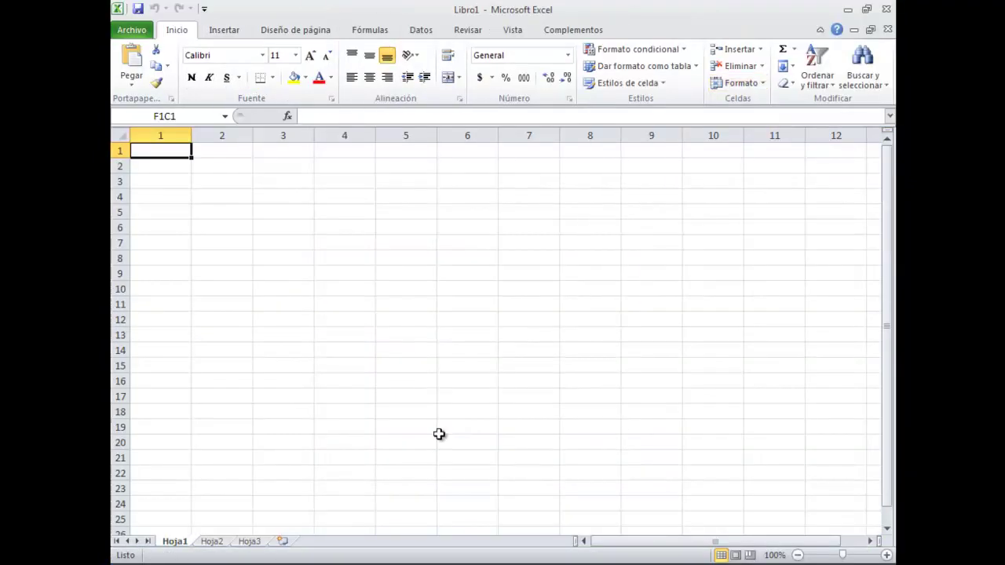
pyautogui.write('Nivel')
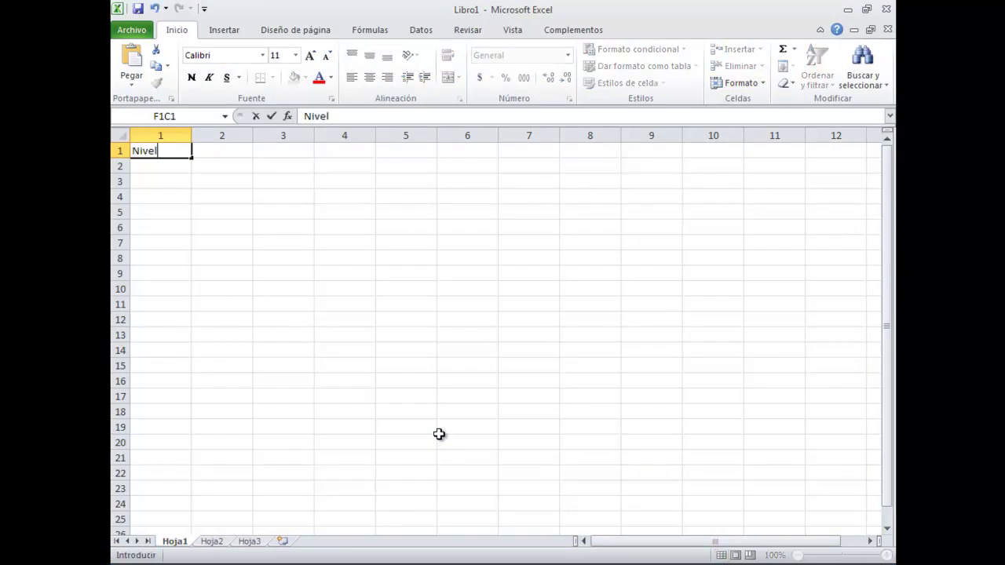
pyautogui.press('Tab')
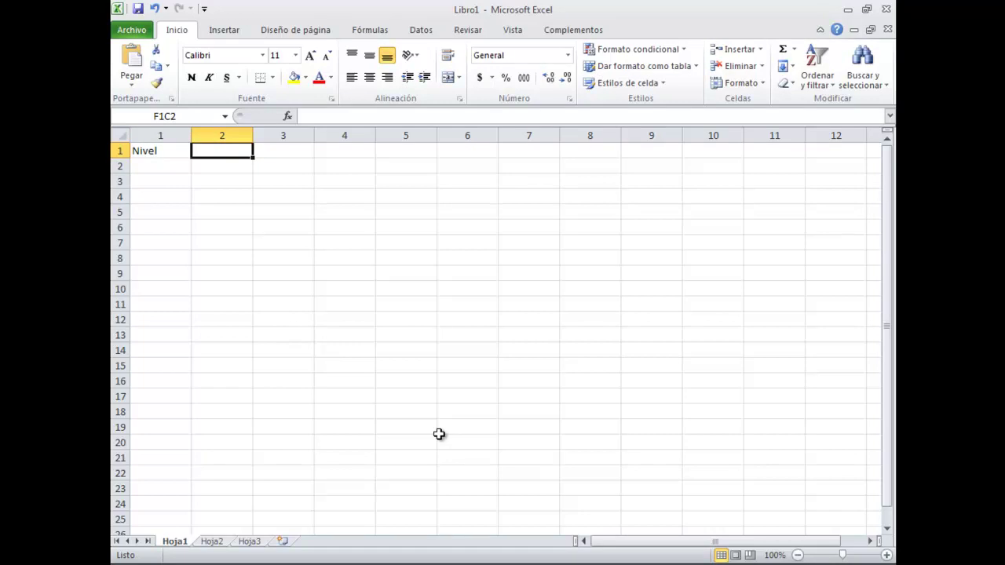
pyautogui.write('20')
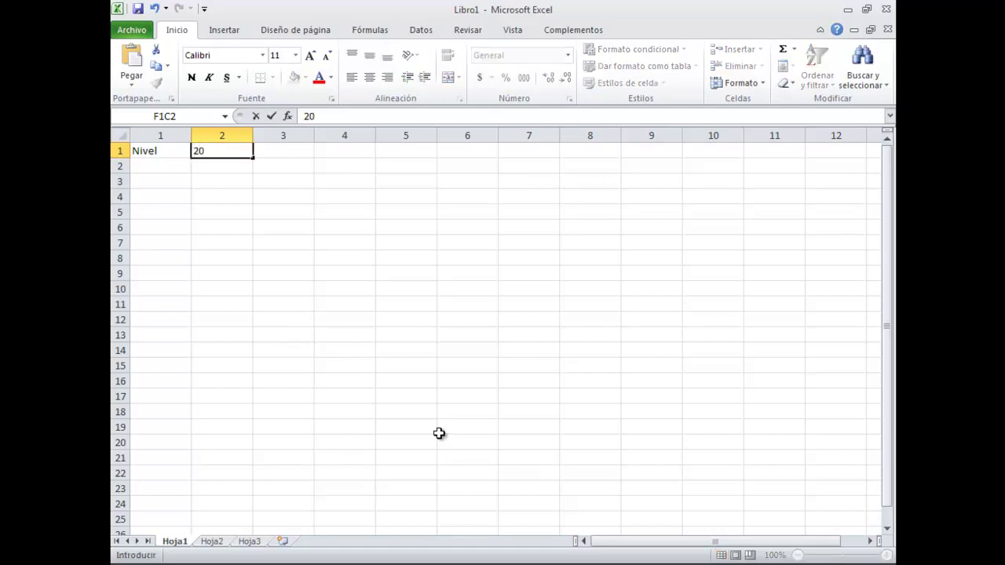
pyautogui.press('Return')
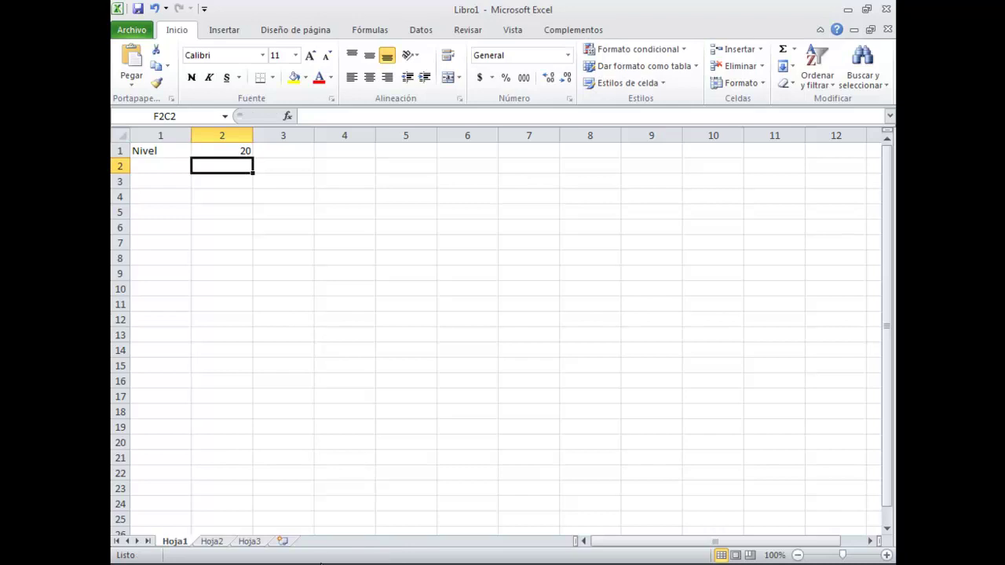
# Add Nivel1 with 25 and Nivel2 with 150 in rows 2 and 3
pyautogui.press('Left')
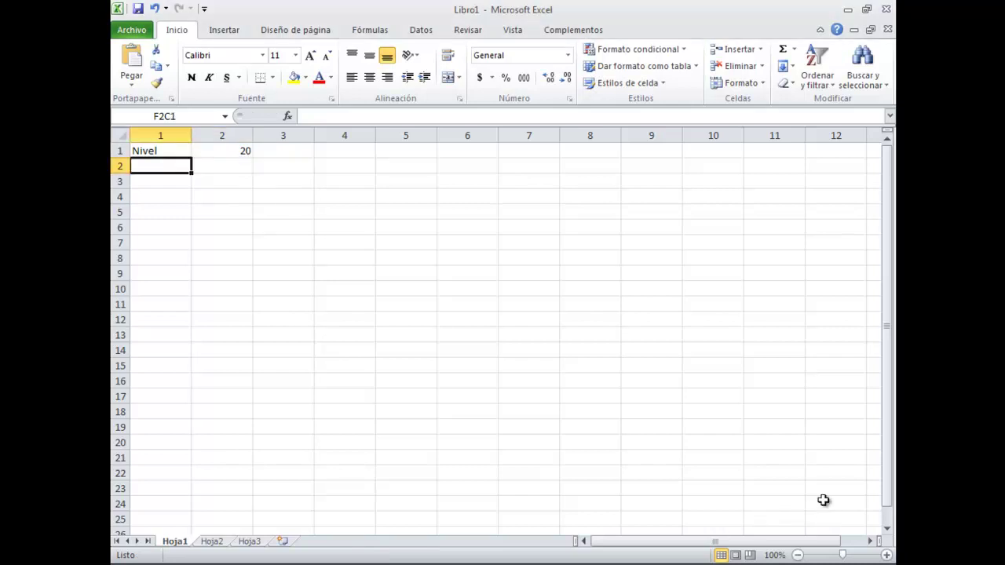
pyautogui.write('Nivel1')
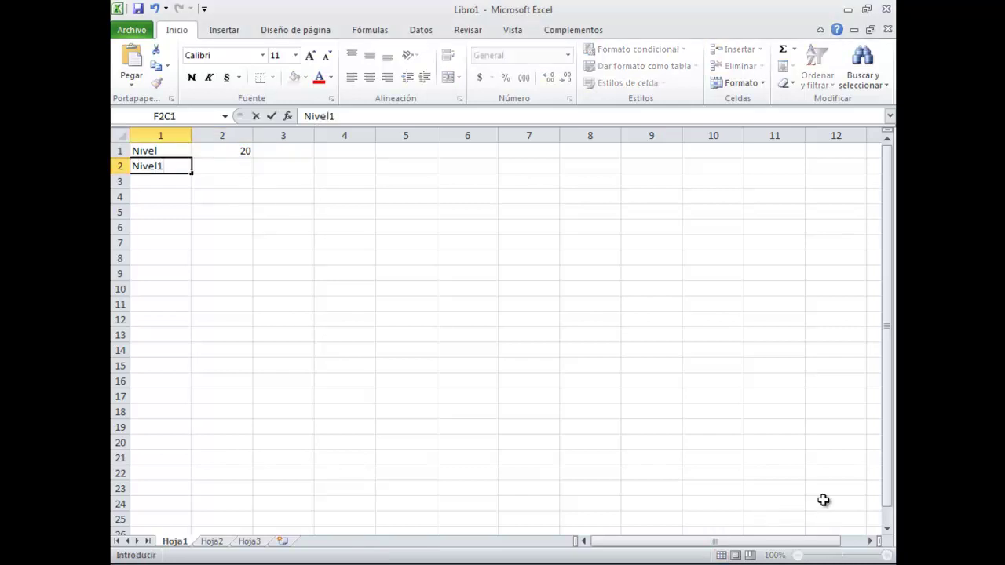
pyautogui.press('Tab')
pyautogui.write('25')
pyautogui.press('Return')
pyautogui.press('Left')
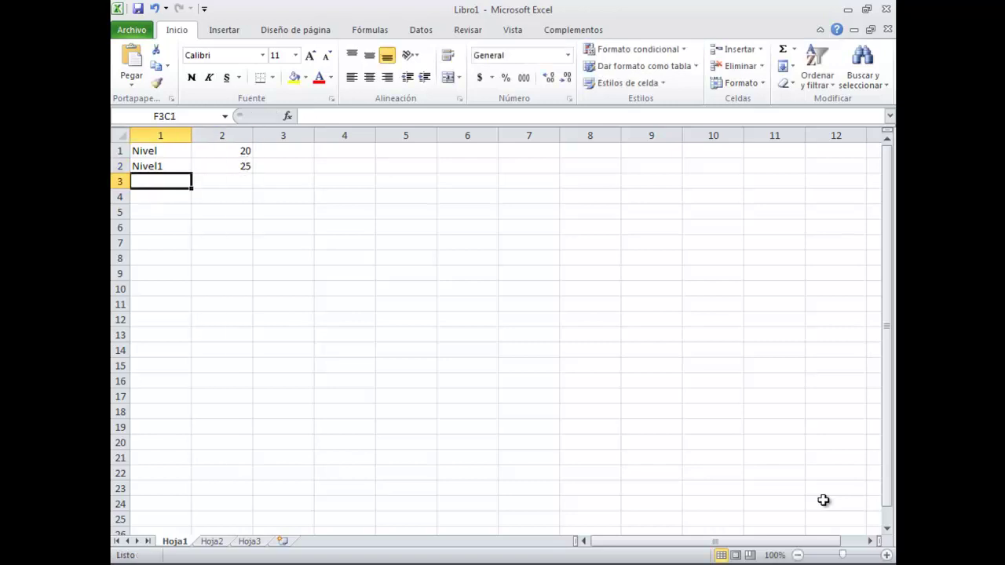
pyautogui.write('Nivel2')
pyautogui.press('Tab')
pyautogui.write('150')
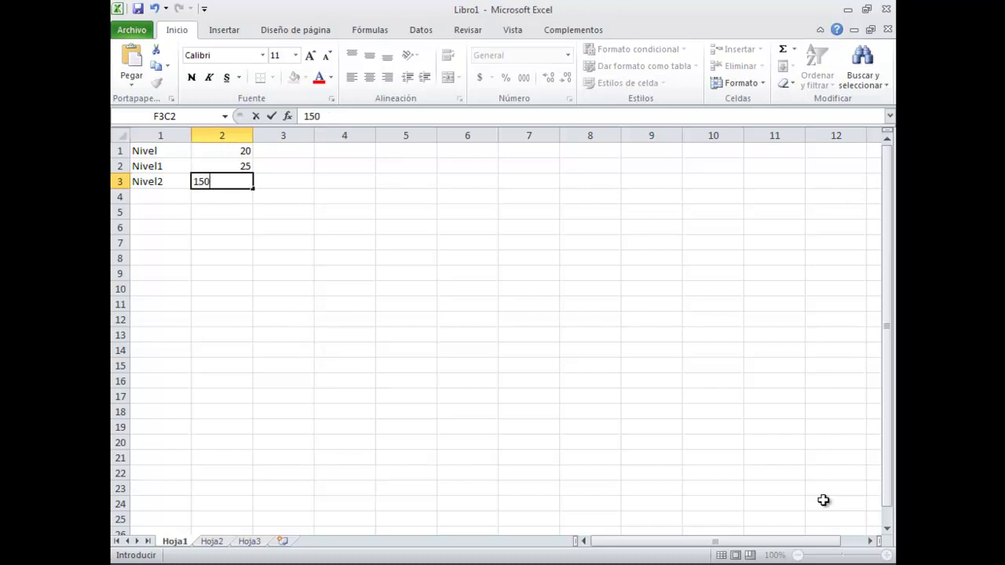
pyautogui.press('Return')
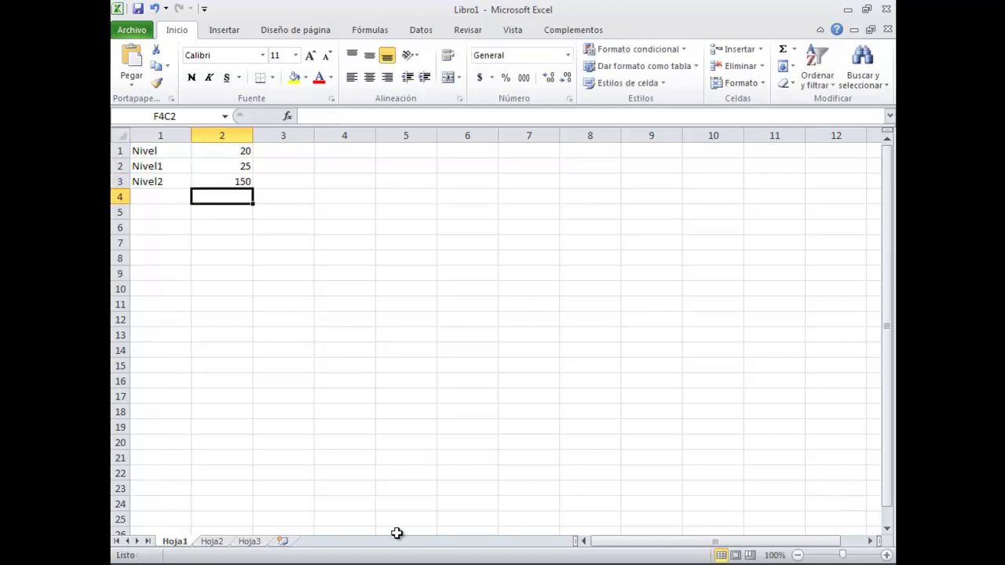
# In Save As, create a new folder named OPC Tutorial in Mis documentos
pyautogui.click(138, 30)
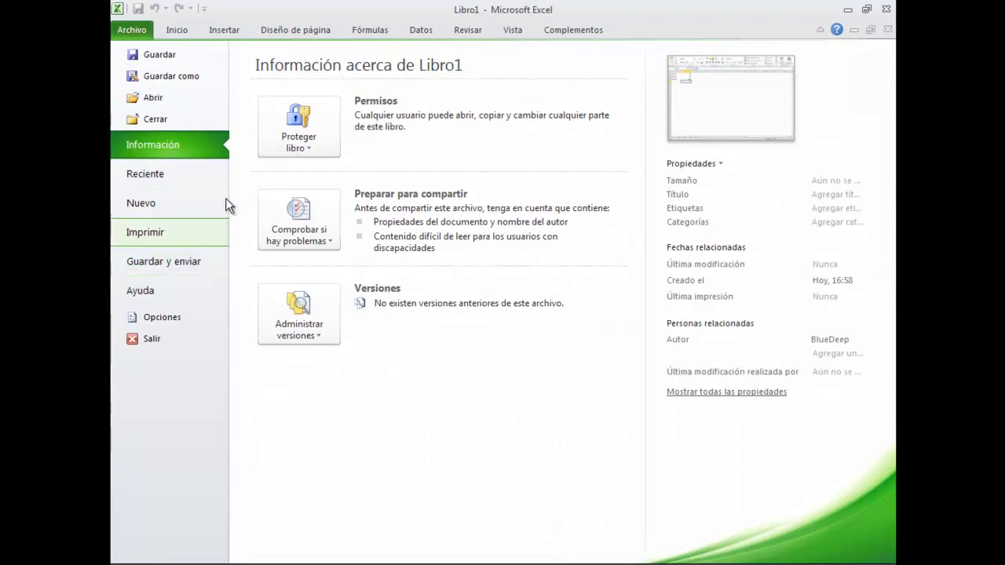
pyautogui.press('Escape')
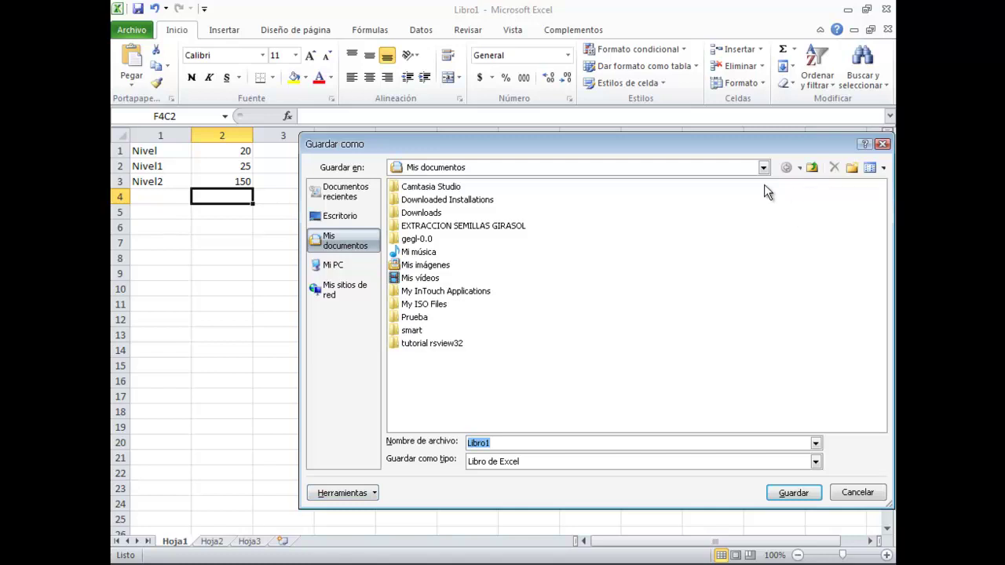
pyautogui.click(851, 167)
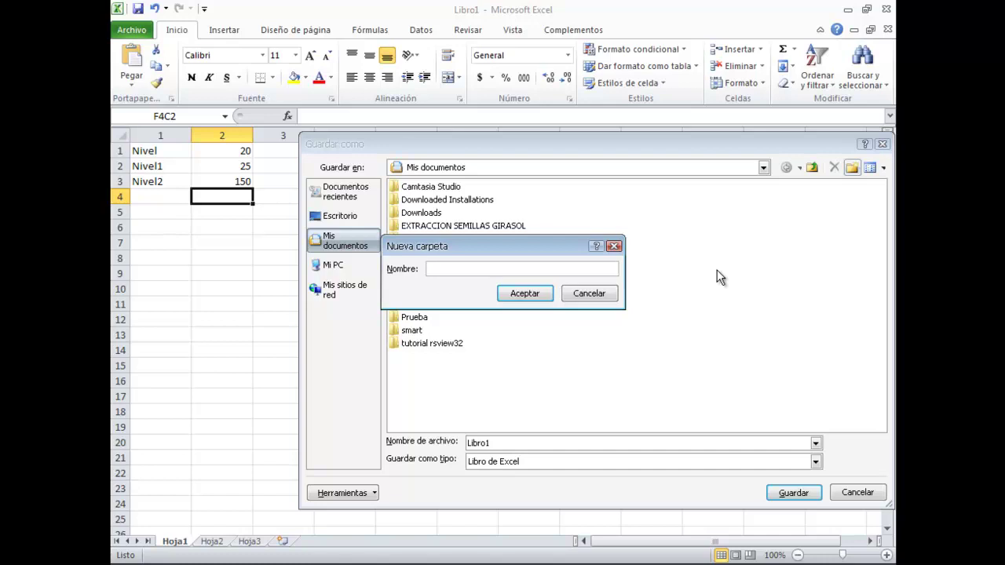
pyautogui.write('OPC ')
pyautogui.write('Tutorial')
pyautogui.click(527, 296)
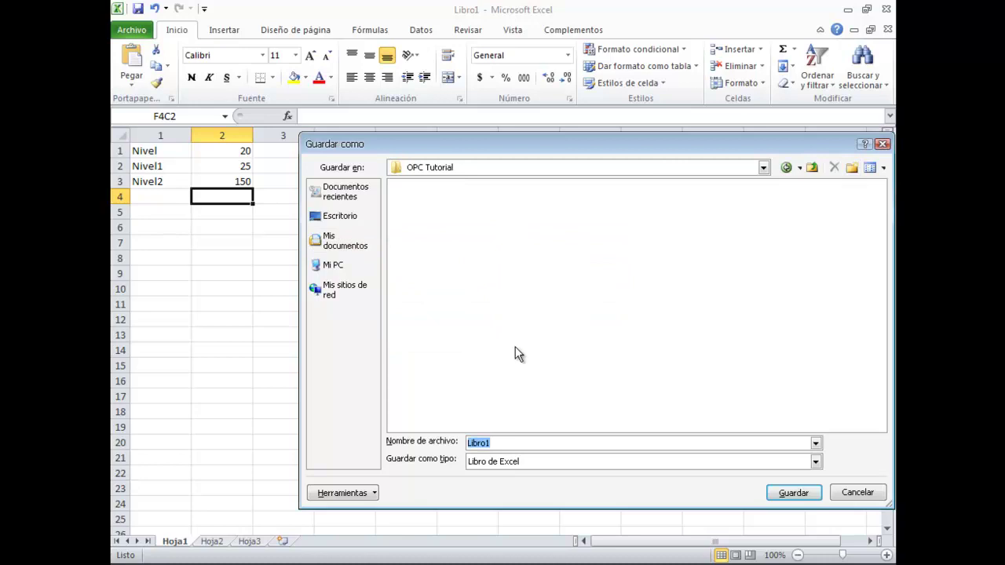
# Save the workbook as Ej1 in the OPC Tutorial folder
pyautogui.write('Ej1')
pyautogui.click(780, 492)
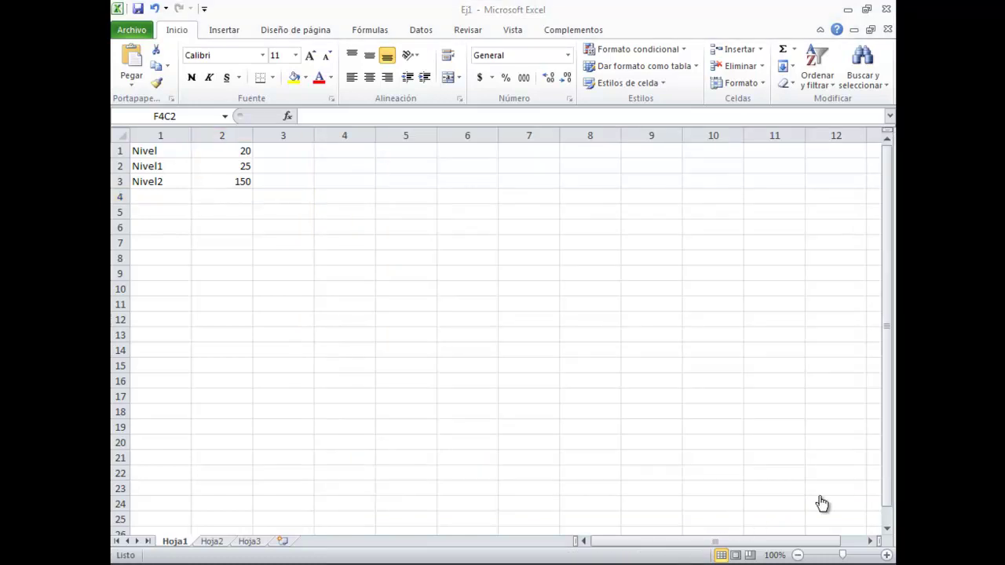
pyautogui.press('super')
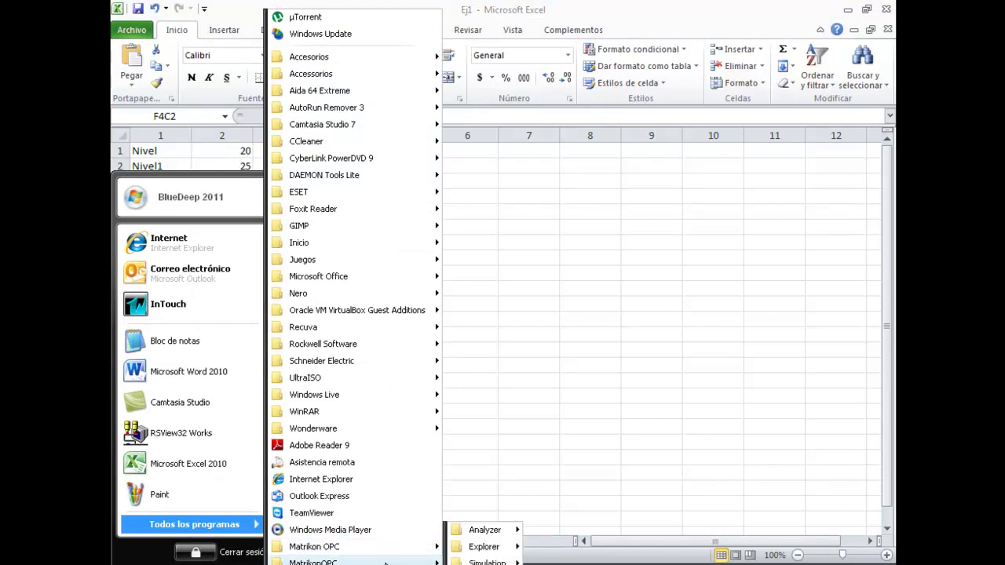
pyautogui.moveTo(476, 547)
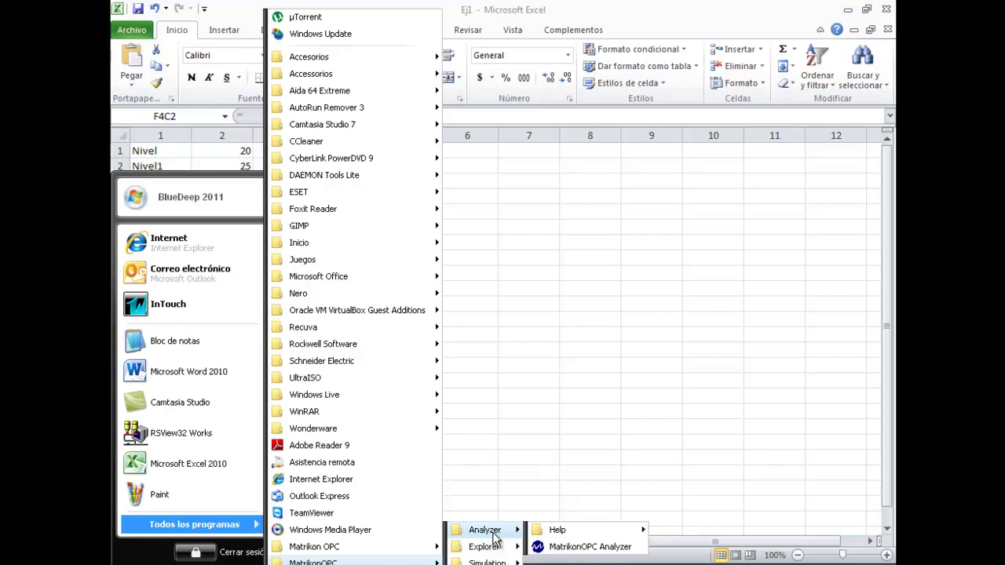
pyautogui.moveTo(314, 546)
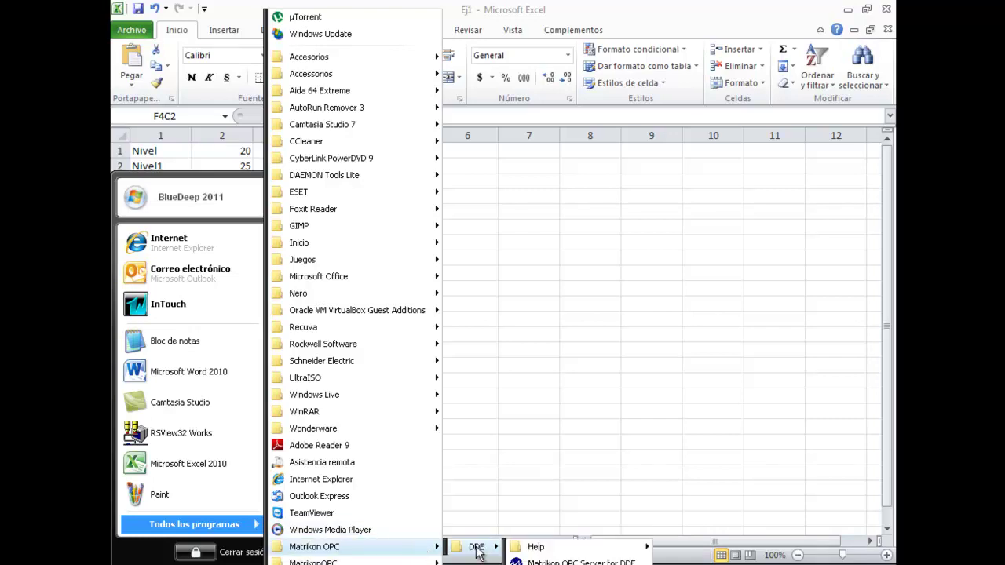
# Launch Matrikon OPC Server for DDE and cancel an accidentally started new alias
pyautogui.click(553, 560)
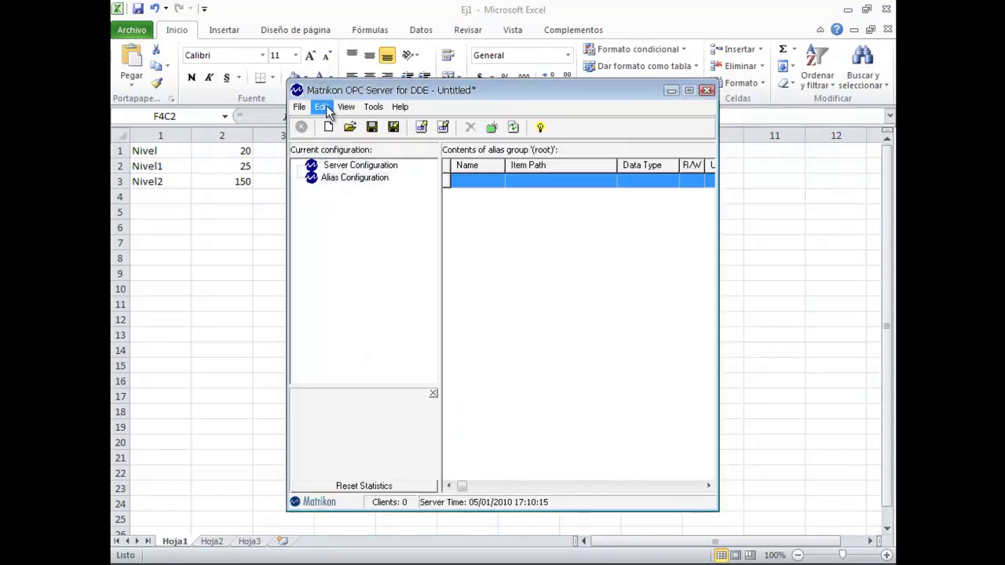
pyautogui.click(321, 106)
pyautogui.click(373, 196)
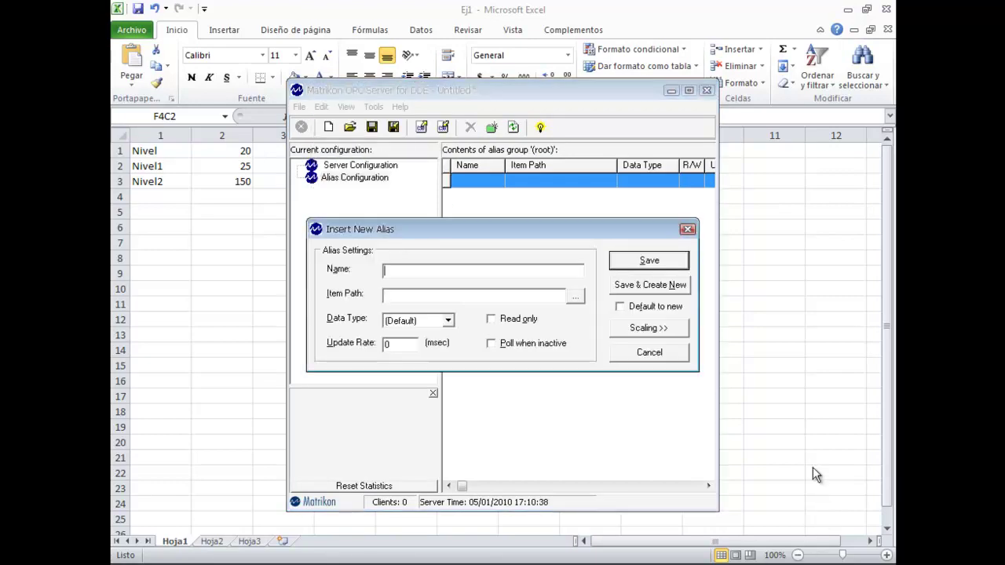
pyautogui.click(688, 229)
# Insert an alias group named Excel
pyautogui.click(320, 109)
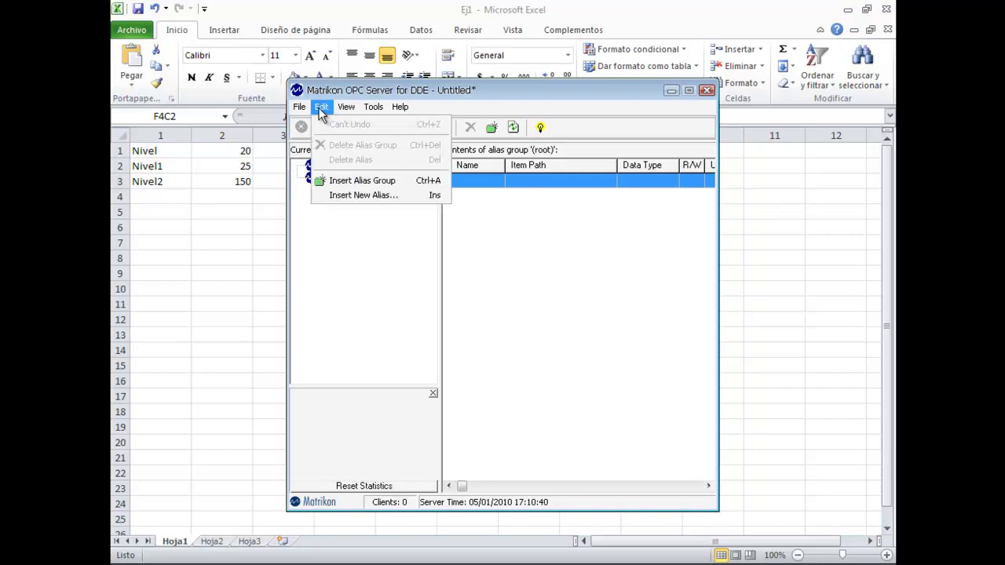
pyautogui.click(336, 180)
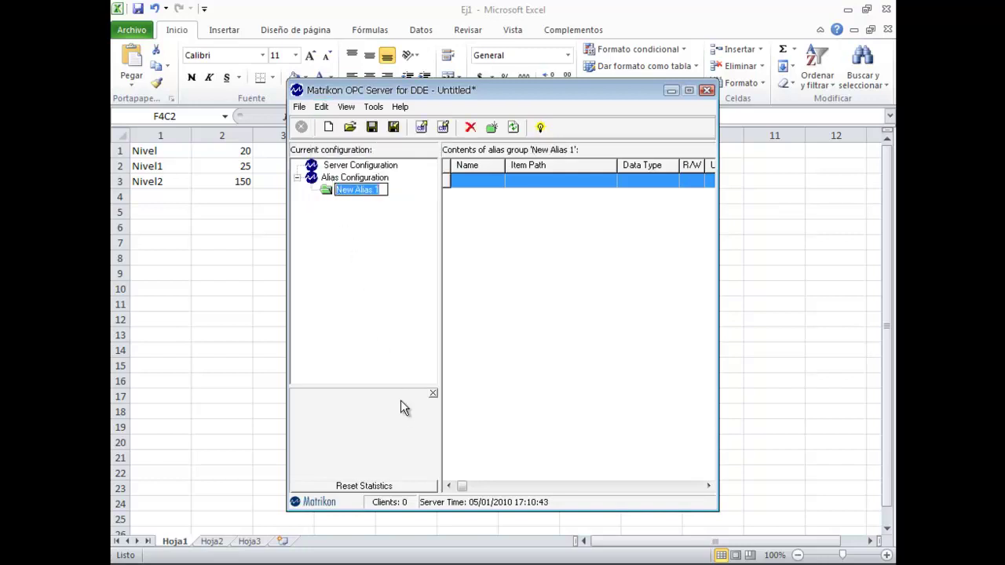
pyautogui.write('E')
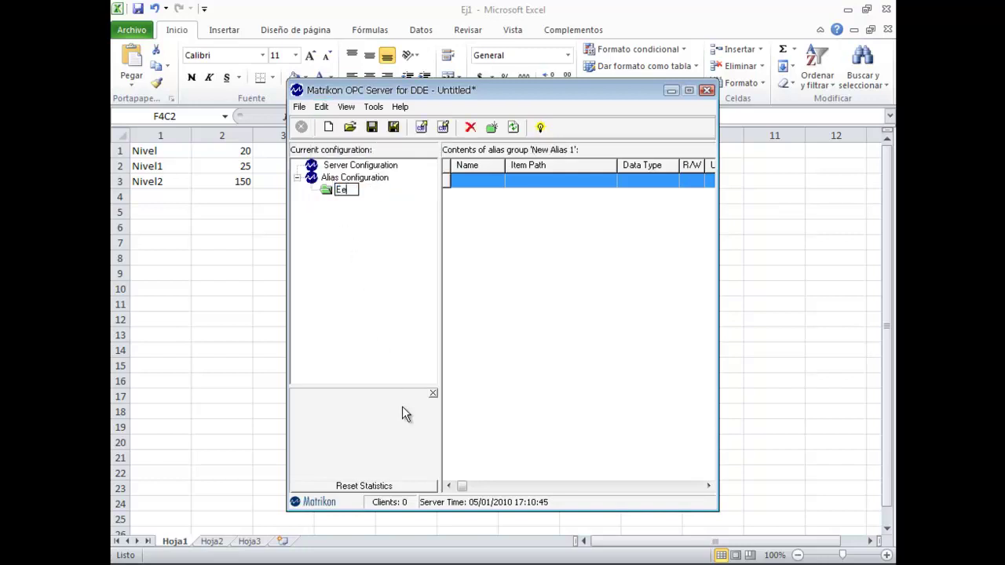
pyautogui.write('xcel')
pyautogui.press('Return')
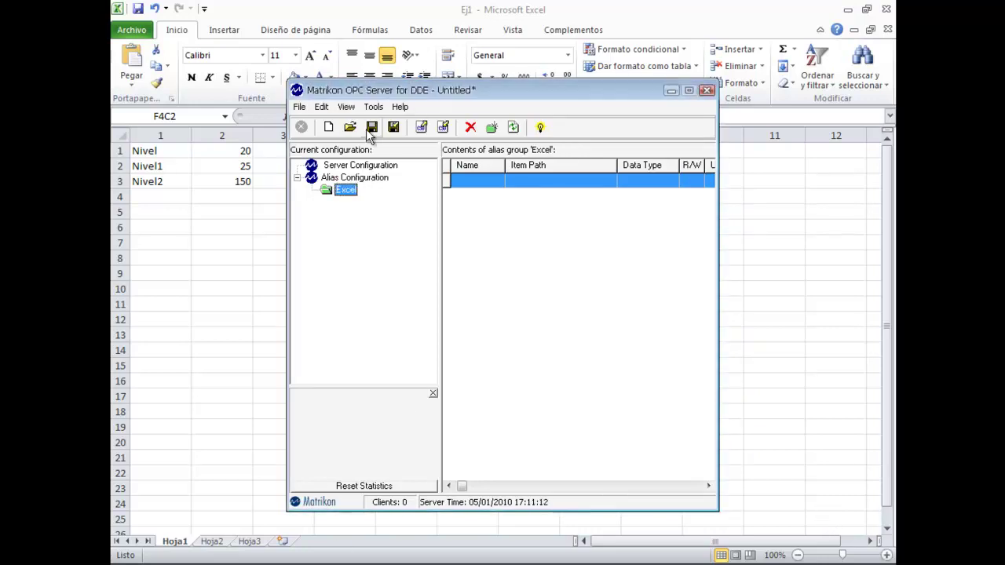
pyautogui.click(322, 106)
# Create alias Nivel with item path excel|[Ej1.xls]Hoja1!F1C1 and save it
pyautogui.click(373, 210)
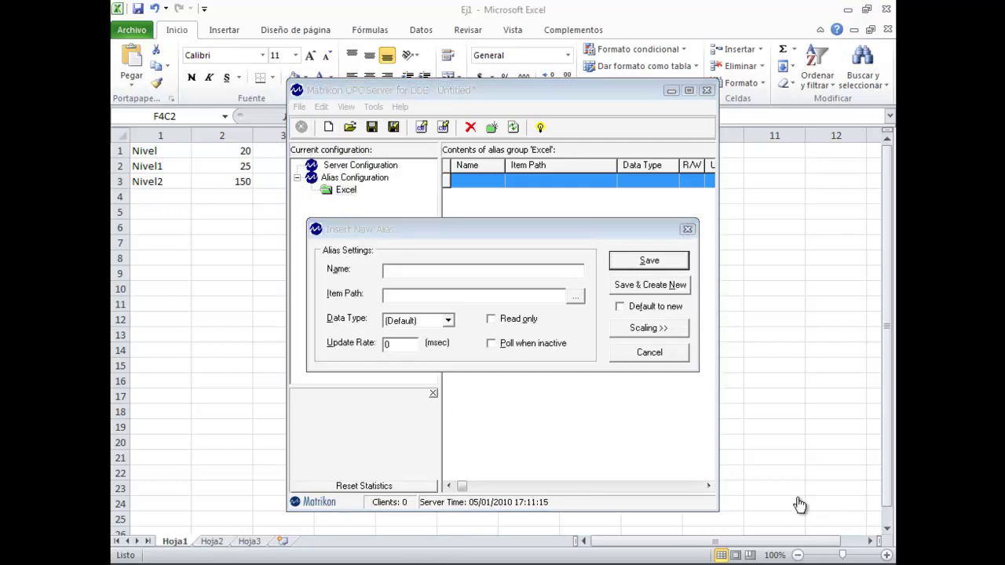
pyautogui.click(430, 271)
pyautogui.write('Nivel')
pyautogui.press('Tab')
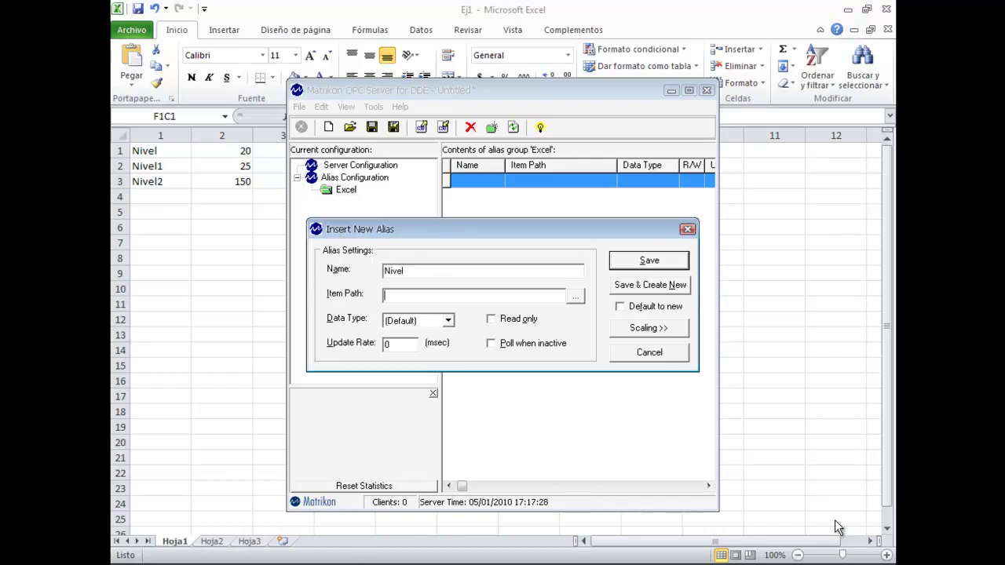
pyautogui.write('exce')
pyautogui.write('l|[')
pyautogui.write('Ej1.xls')
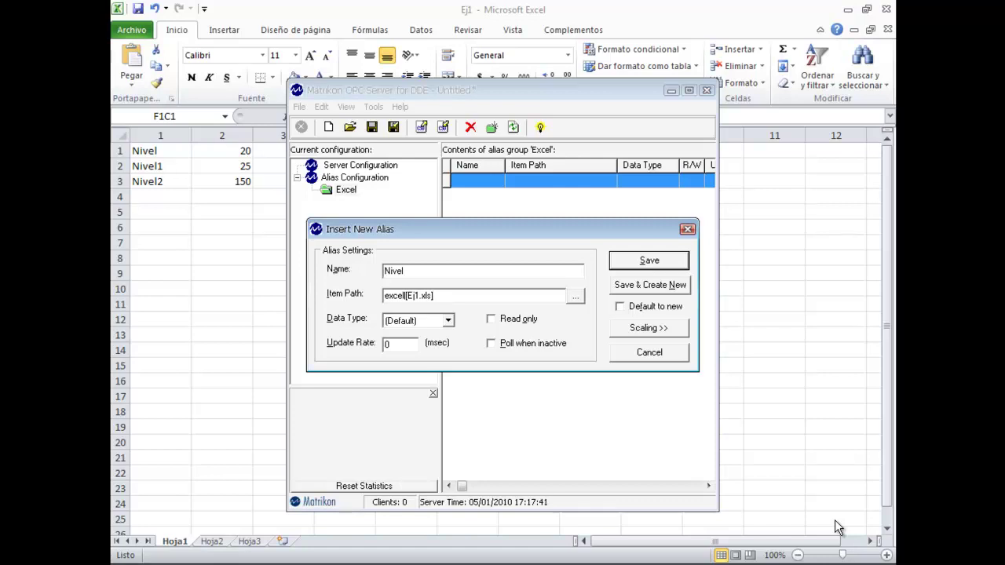
pyautogui.write('Hoja')
pyautogui.write('1')
pyautogui.write('!')
pyautogui.write('F1C1')
pyautogui.click(705, 497)
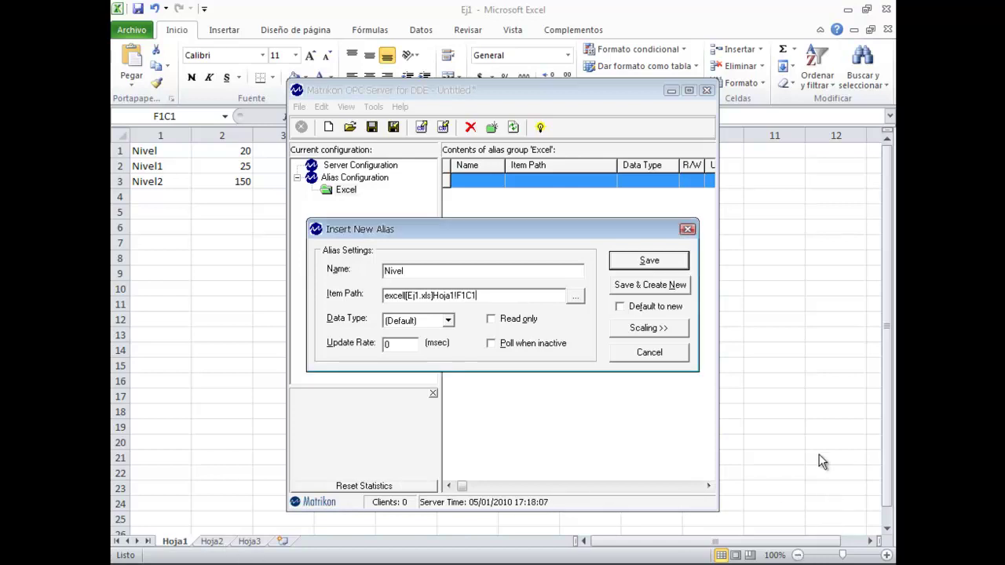
pyautogui.click(672, 290)
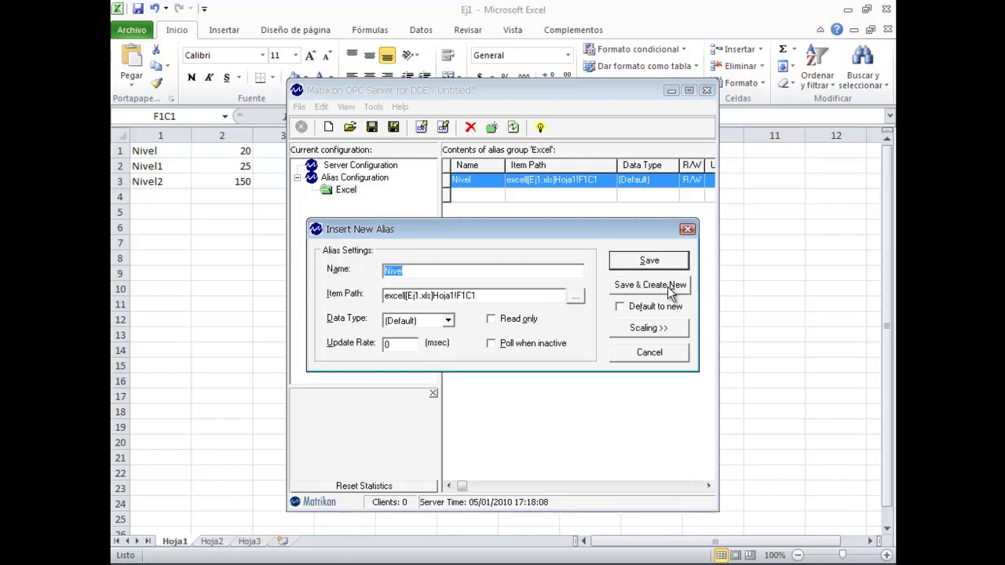
# Save a Nivel1 alias pointing to Hoja1!F2C1
pyautogui.click(437, 273)
pyautogui.write('1')
pyautogui.click(468, 295)
pyautogui.press('BackSpace')
pyautogui.write('2')
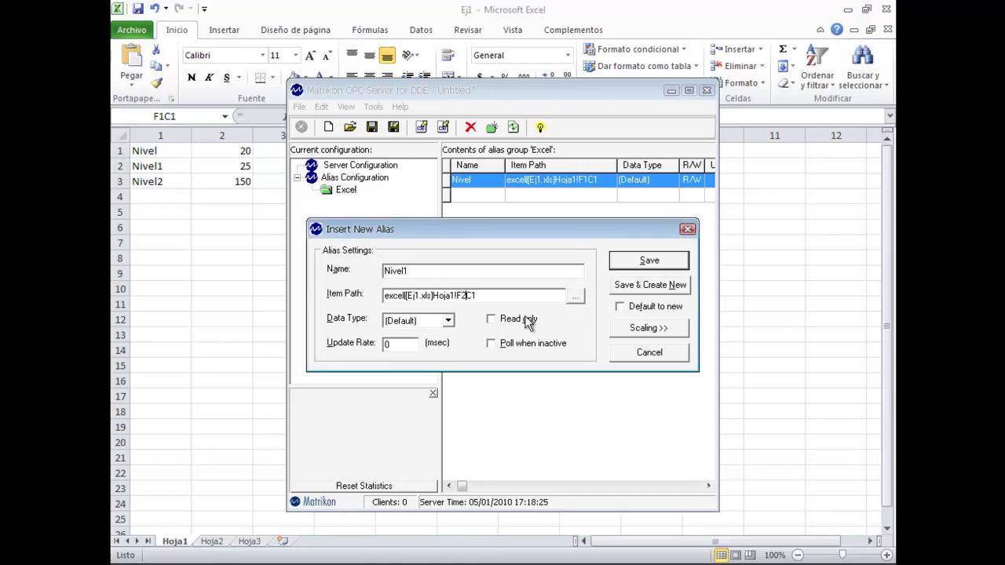
pyautogui.click(649, 284)
# Save a Nivel2 alias pointing to Hoja1!F3C1
pyautogui.click(422, 269)
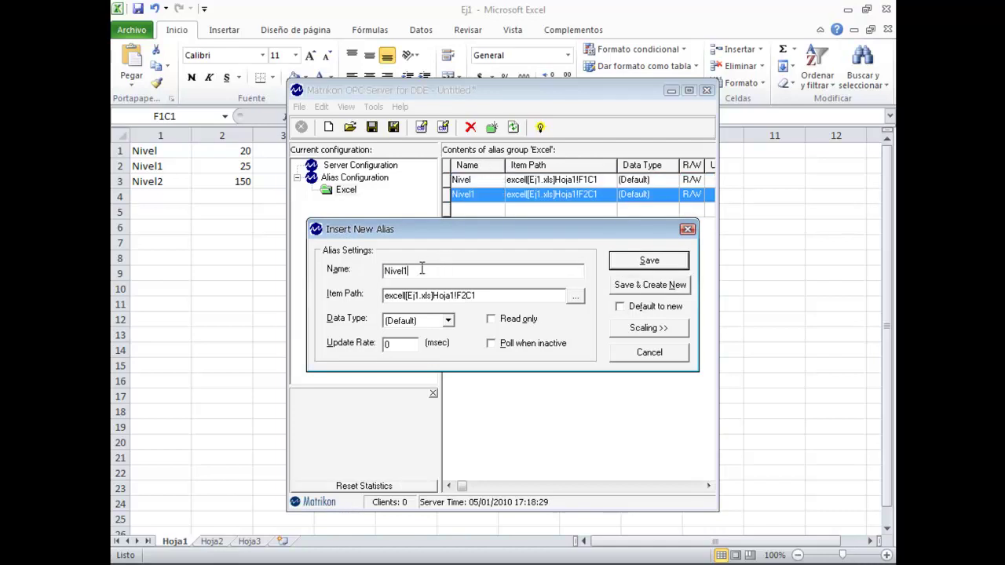
pyautogui.press('BackSpace')
pyautogui.write('2')
pyautogui.click(468, 297)
pyautogui.press('BackSpace')
pyautogui.write('3')
pyautogui.click(649, 286)
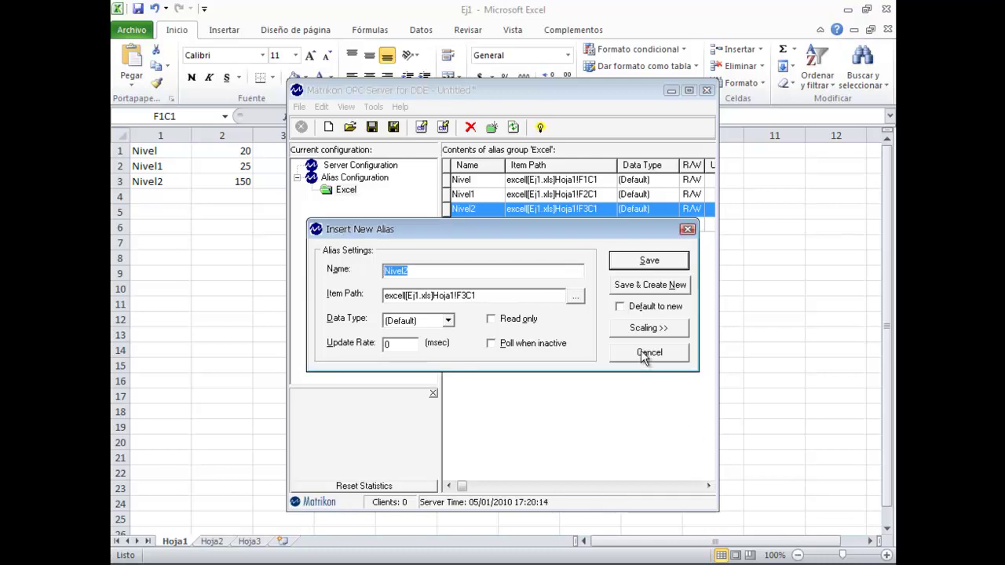
# Dismiss the duplicate Nivel2 alias warning and close the new alias form
pyautogui.click(634, 263)
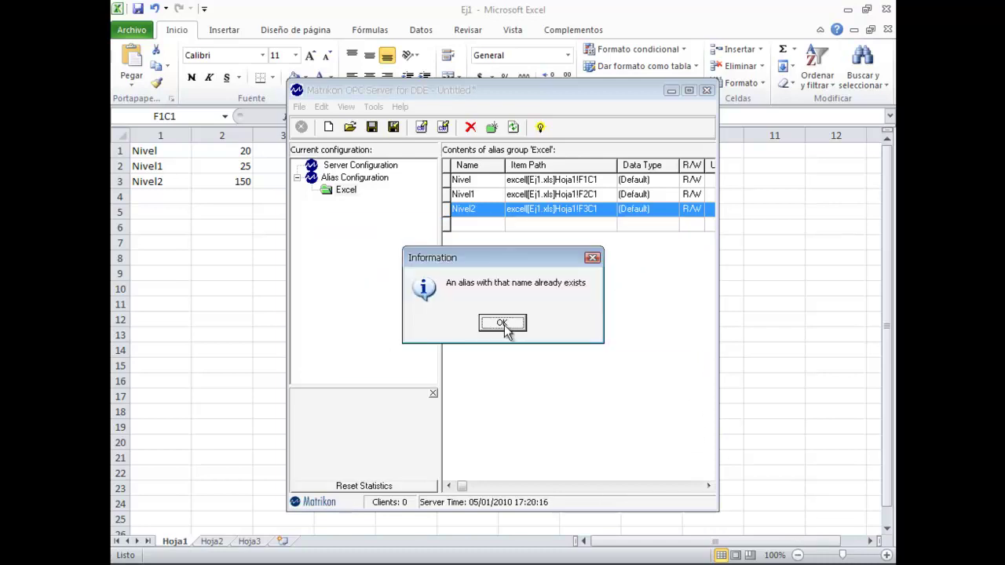
pyautogui.click(503, 325)
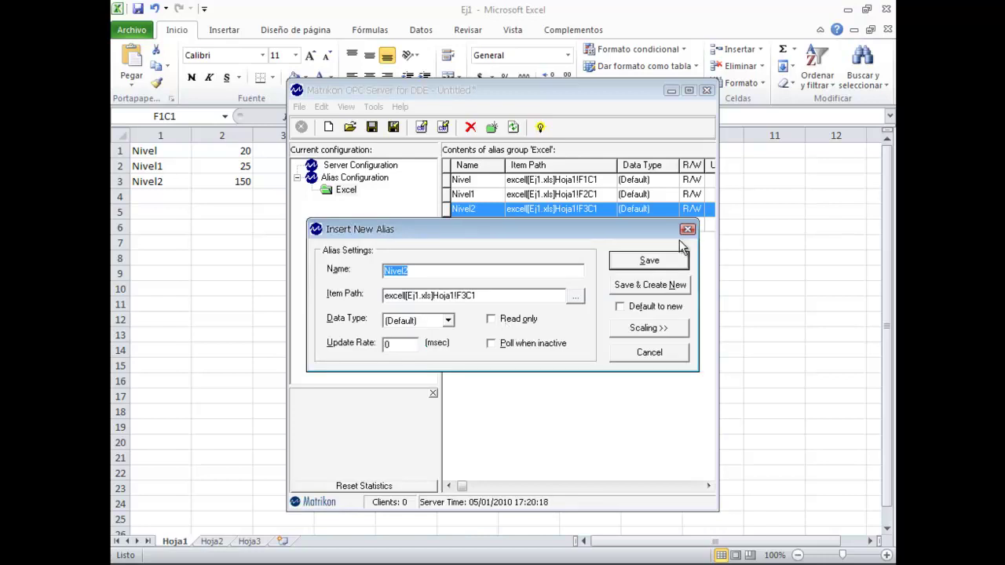
pyautogui.click(687, 230)
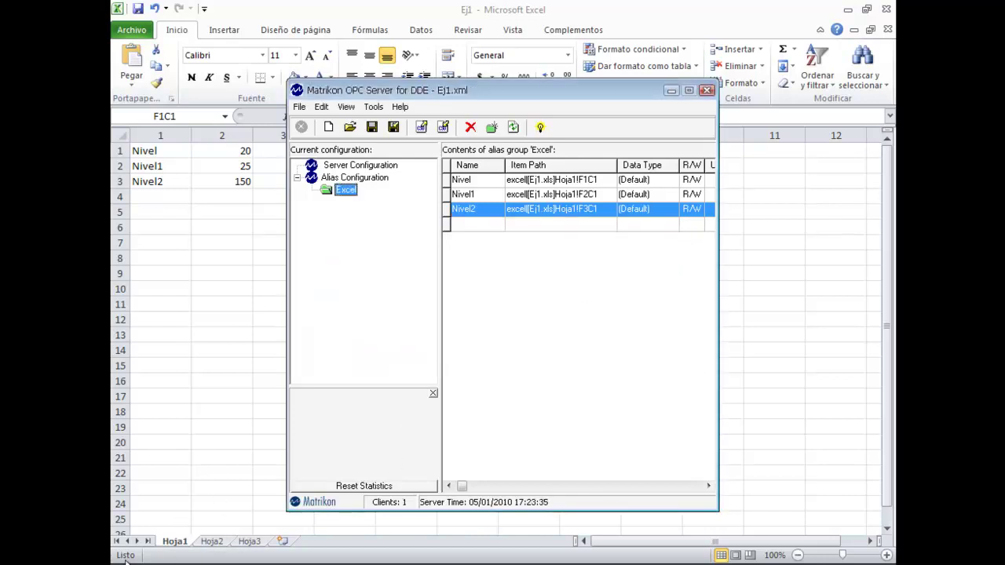
# Launch MatrikonOPC Explorer and connect to the Matrikon.OPC.DDE.1 server
pyautogui.press('super')
pyautogui.click(169, 526)
pyautogui.moveTo(330, 563)
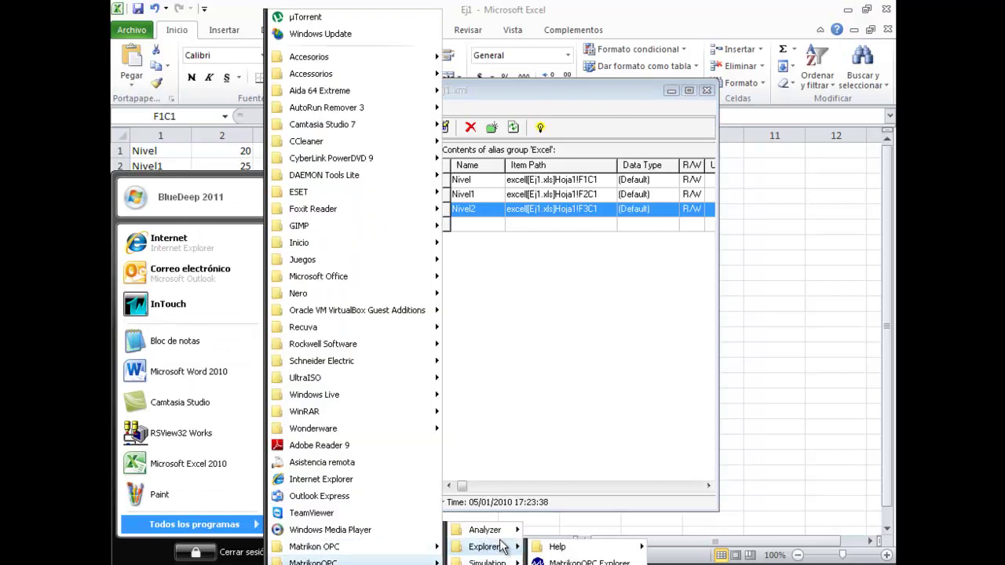
pyautogui.click(565, 548)
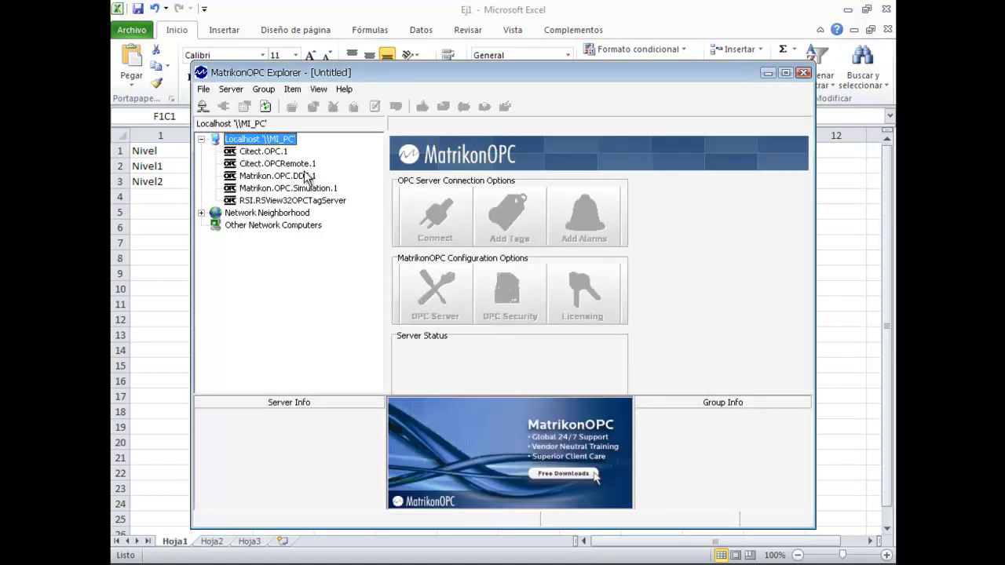
pyautogui.click(299, 175)
pyautogui.rightClick(299, 174)
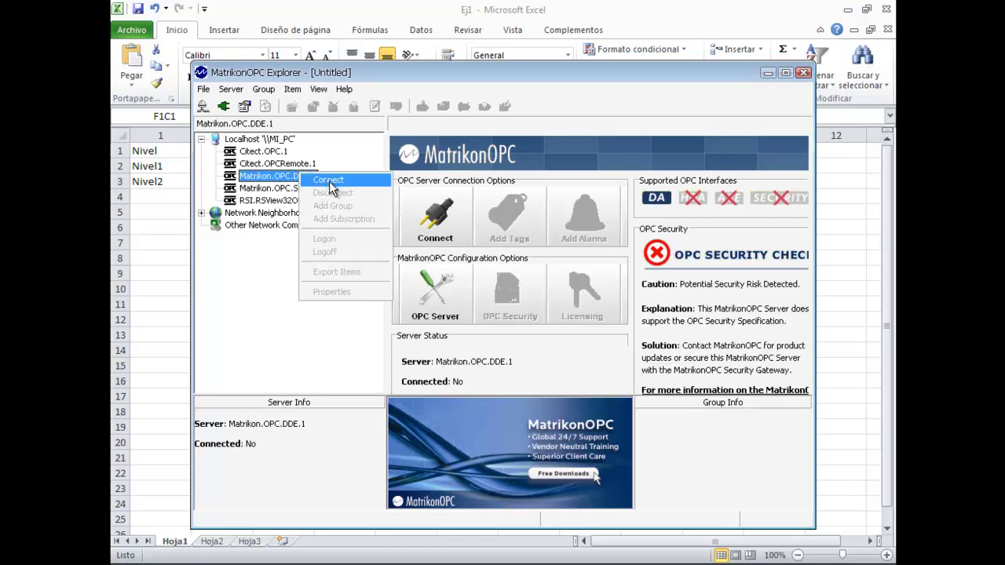
pyautogui.click(329, 182)
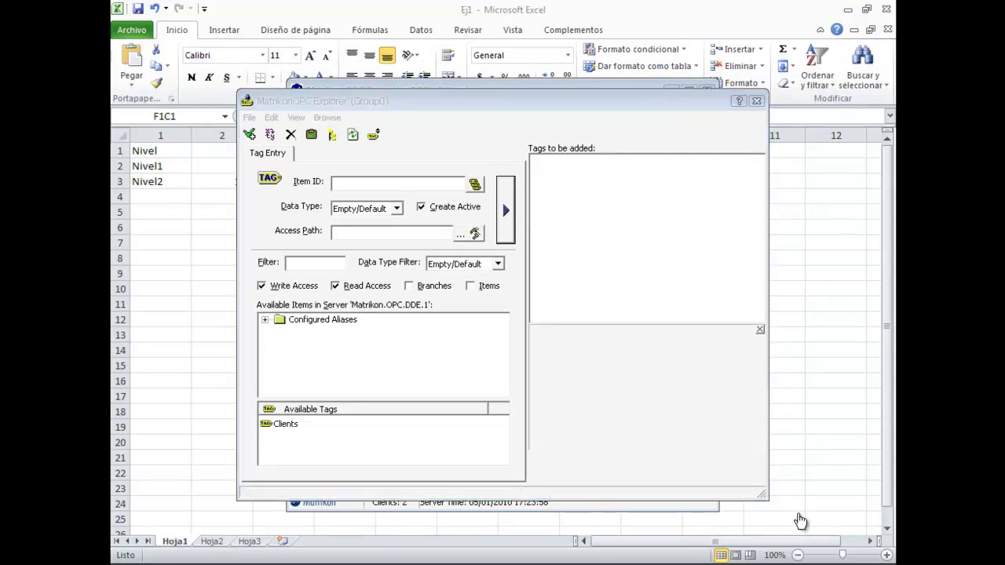
# From Configured Aliases > Excel, queue tags Excel.Nivel, Excel.Nivel1 and Excel.Nivel2
pyautogui.click(345, 369)
pyautogui.click(265, 320)
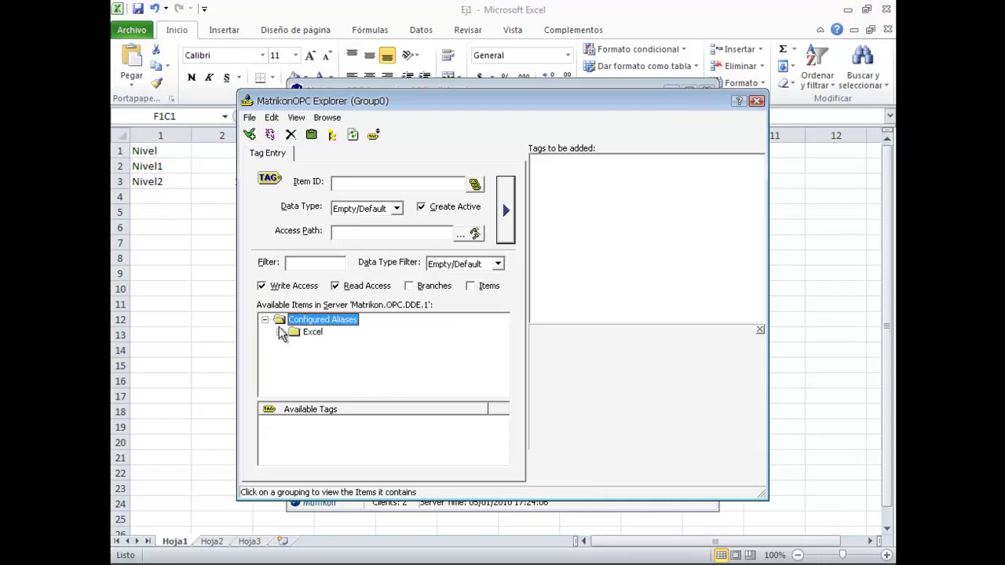
pyautogui.click(294, 332)
pyautogui.click(281, 424)
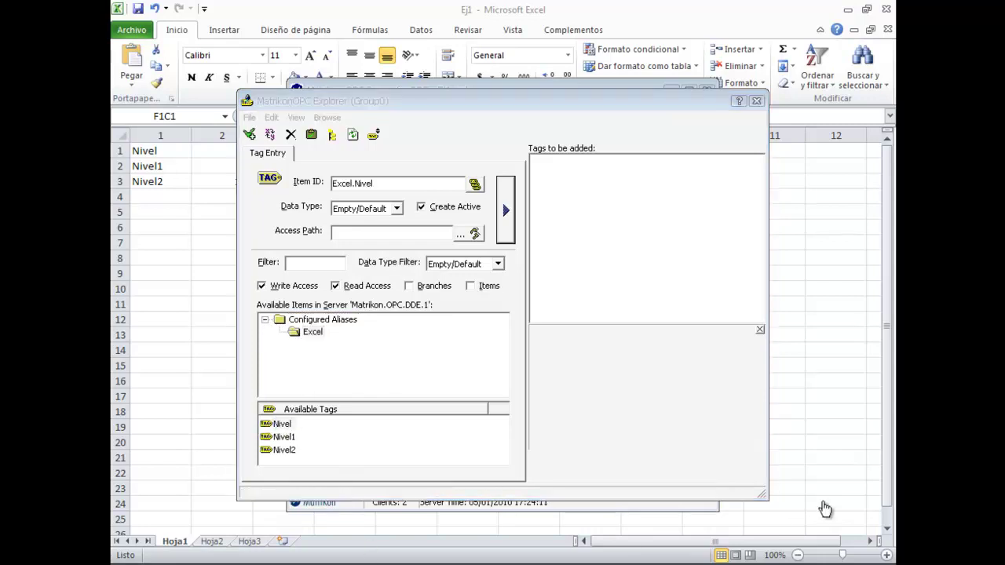
pyautogui.click(267, 438)
pyautogui.click(268, 450)
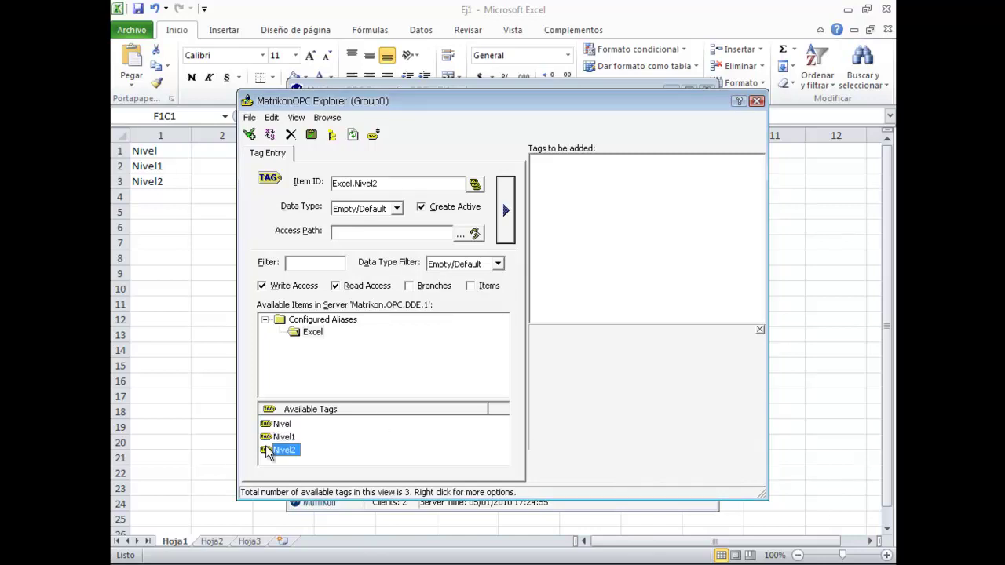
pyautogui.click(271, 424)
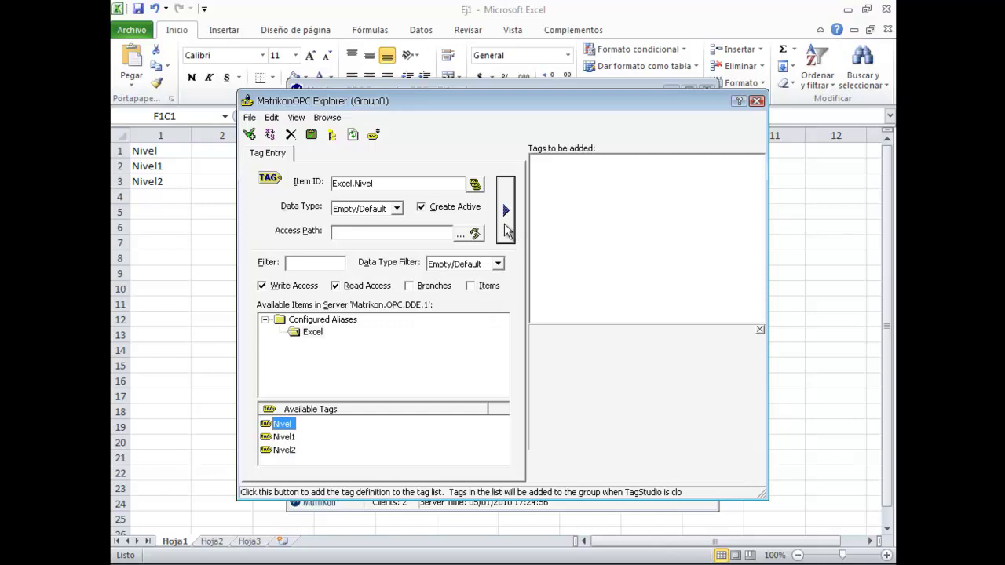
pyautogui.click(505, 223)
pyautogui.click(280, 438)
pyautogui.click(504, 219)
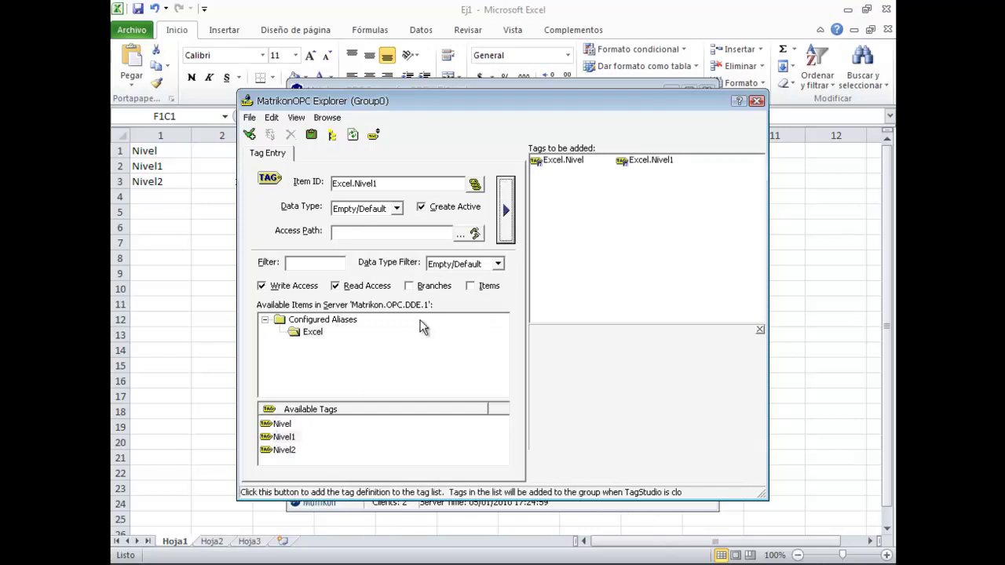
pyautogui.click(285, 450)
pyautogui.click(507, 211)
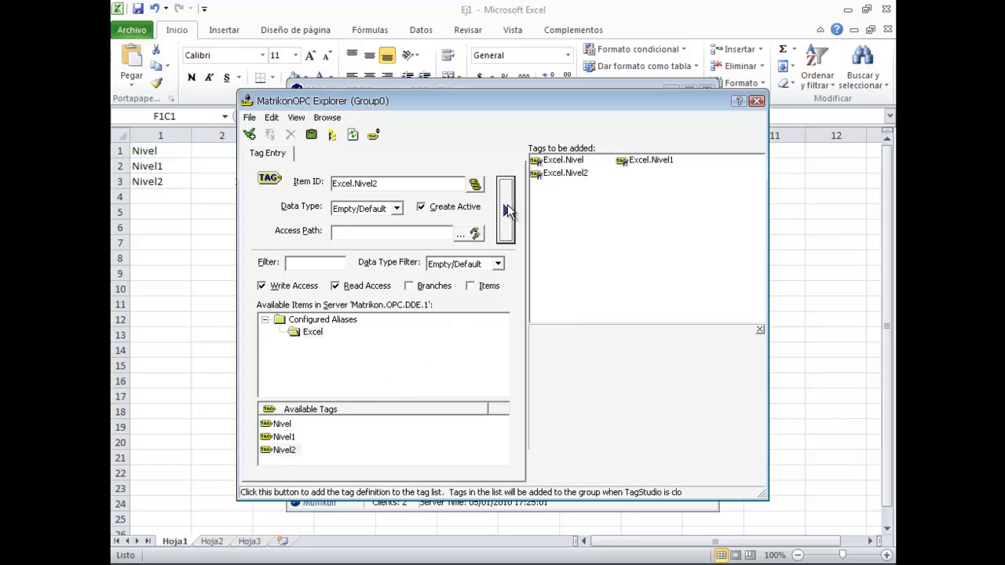
# Validate the three queued tags, check their properties, and apply them to Group0
pyautogui.click(312, 135)
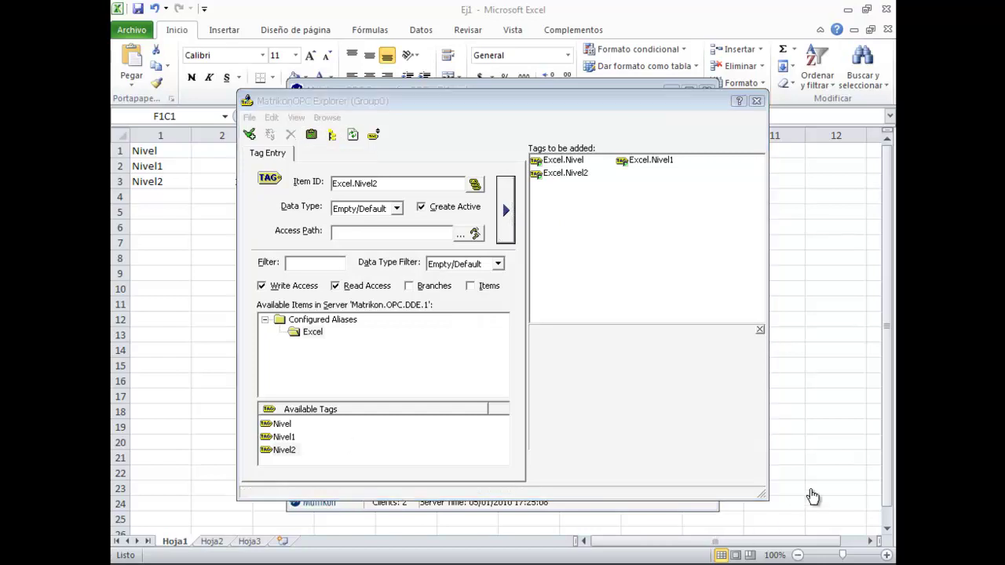
pyautogui.click(731, 448)
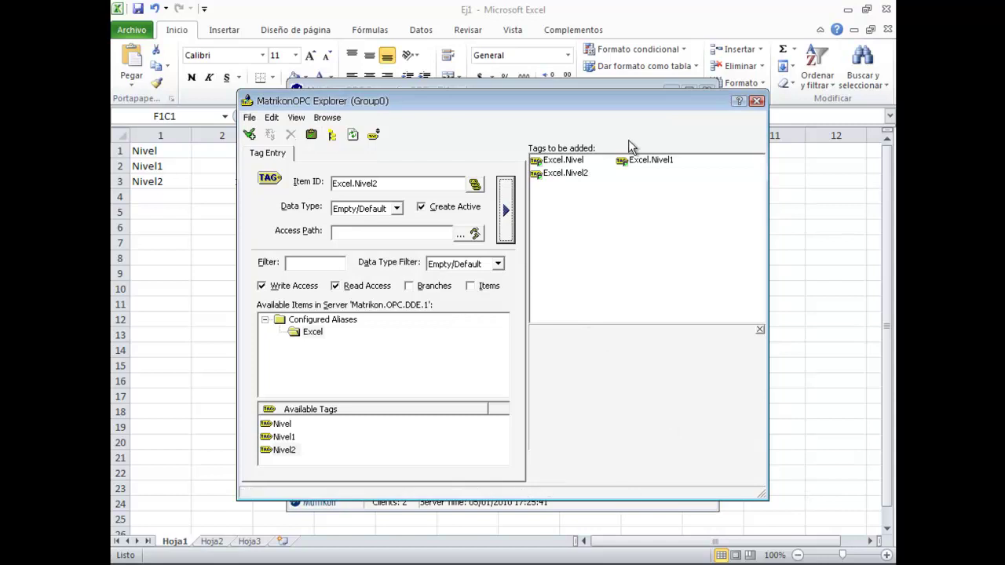
pyautogui.click(556, 160)
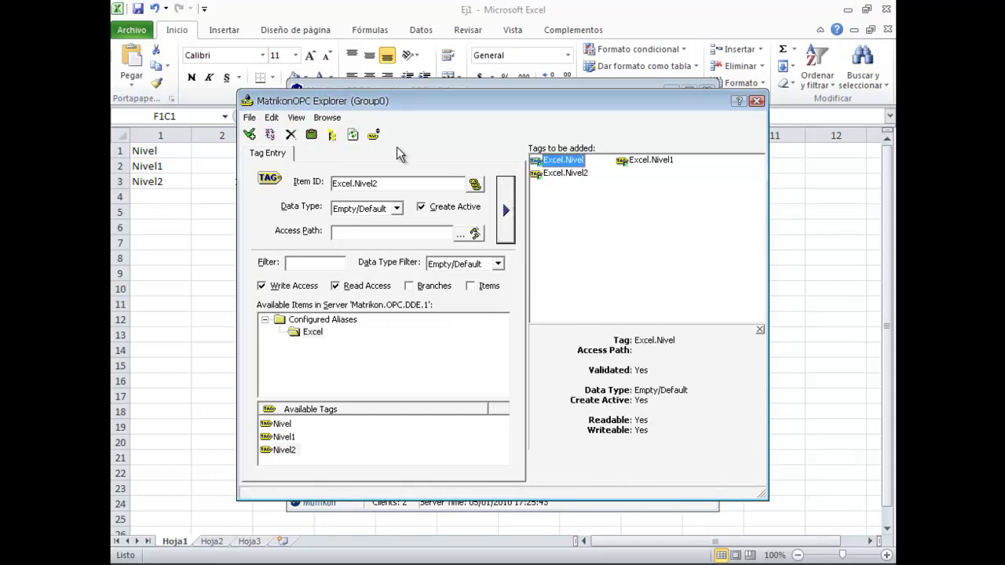
pyautogui.click(565, 189)
pyautogui.click(569, 180)
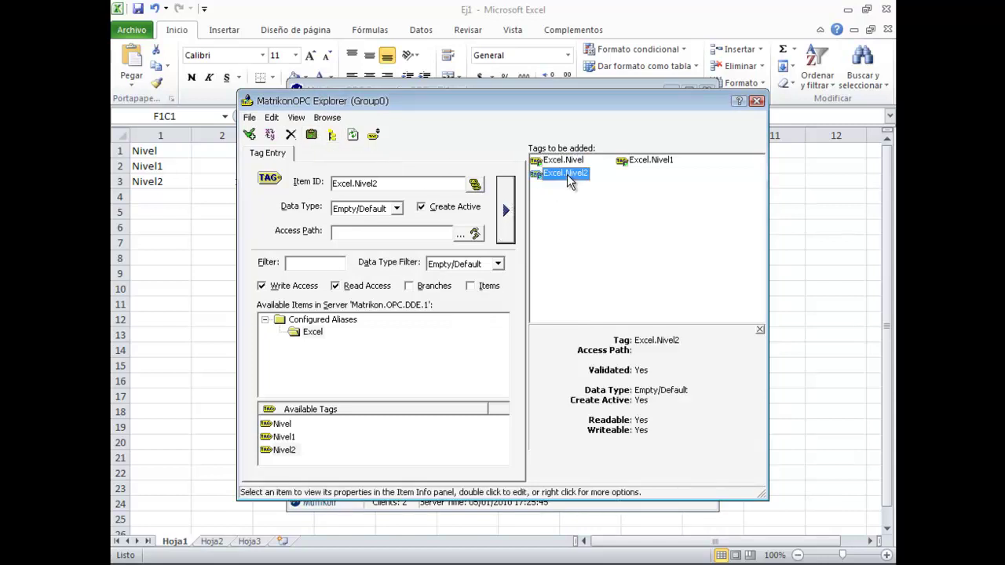
pyautogui.click(312, 135)
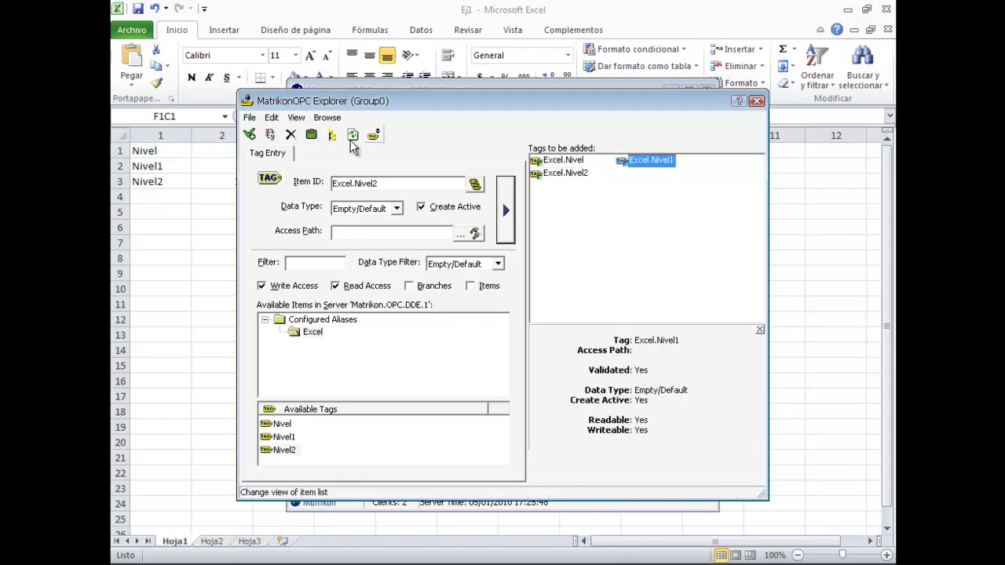
pyautogui.click(628, 186)
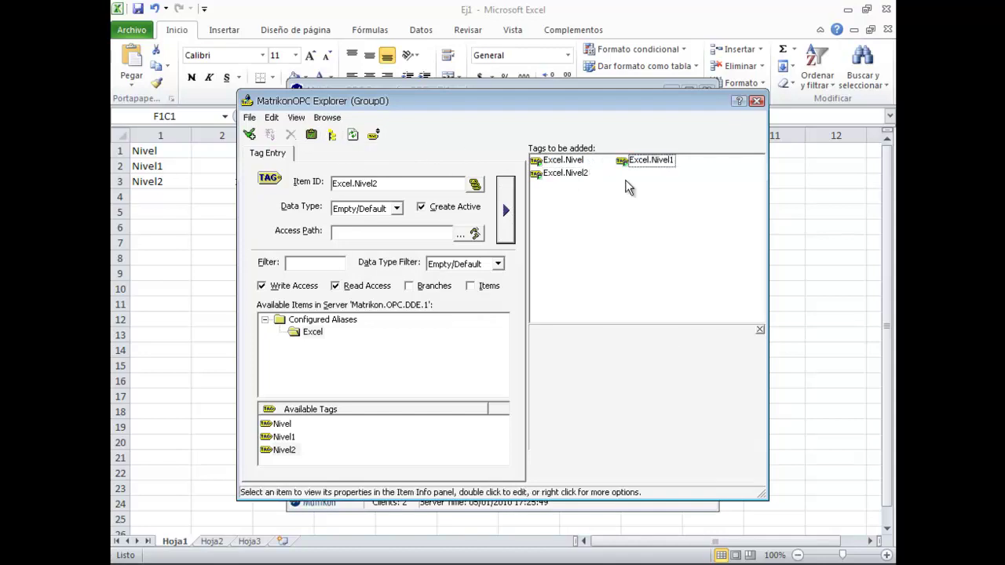
pyautogui.click(756, 103)
# Confirm the Group0 update, widen Item ID, then enter 20, 25 and 150 in Ej1's first column
pyautogui.click(441, 323)
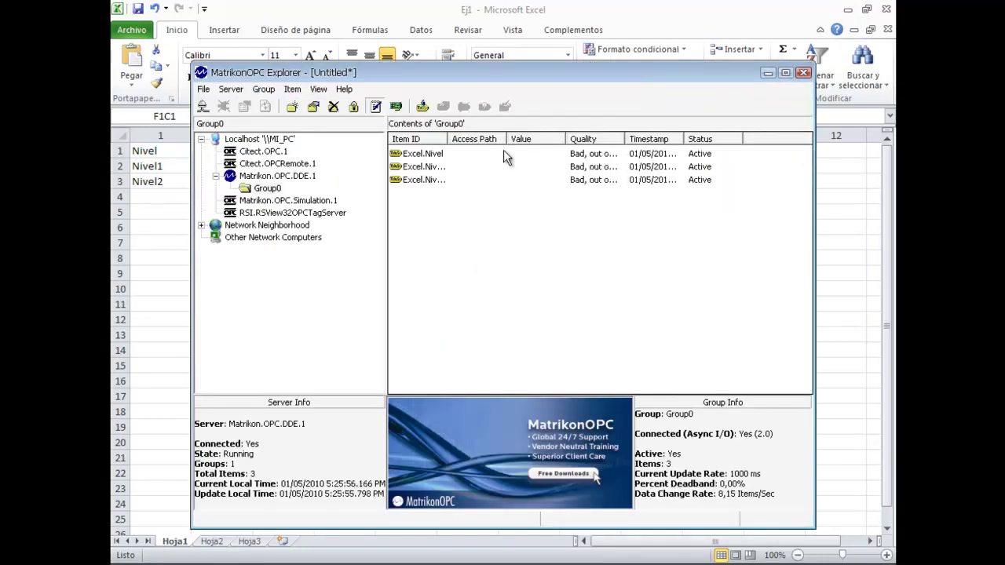
pyautogui.moveTo(448, 139)
pyautogui.mouseDown()
pyautogui.moveTo(481, 148)
pyautogui.moveTo(469, 156)
pyautogui.mouseUp()
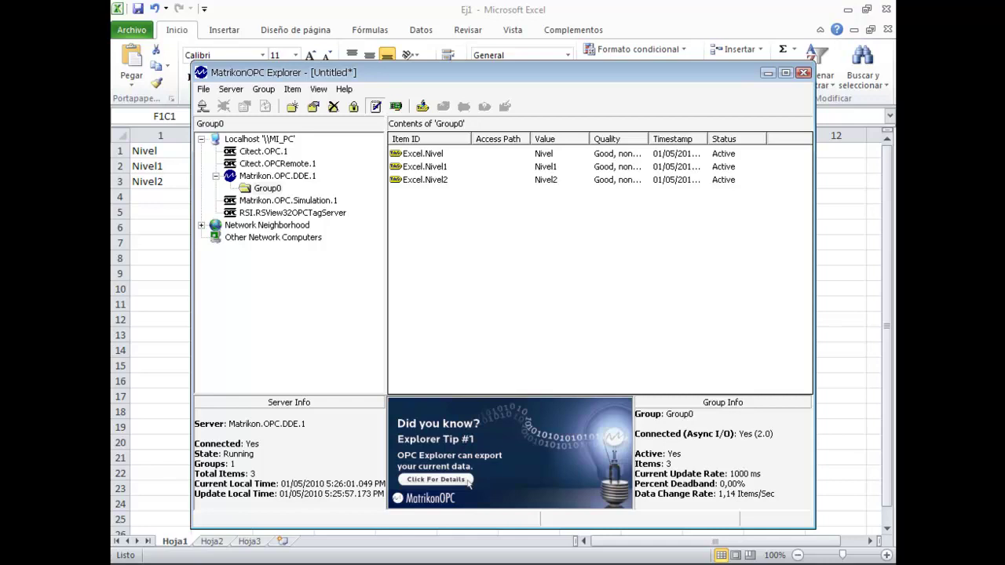
pyautogui.click(173, 152)
pyautogui.write('20')
pyautogui.press('Return')
pyautogui.write('25')
pyautogui.press('Return')
pyautogui.write('150')
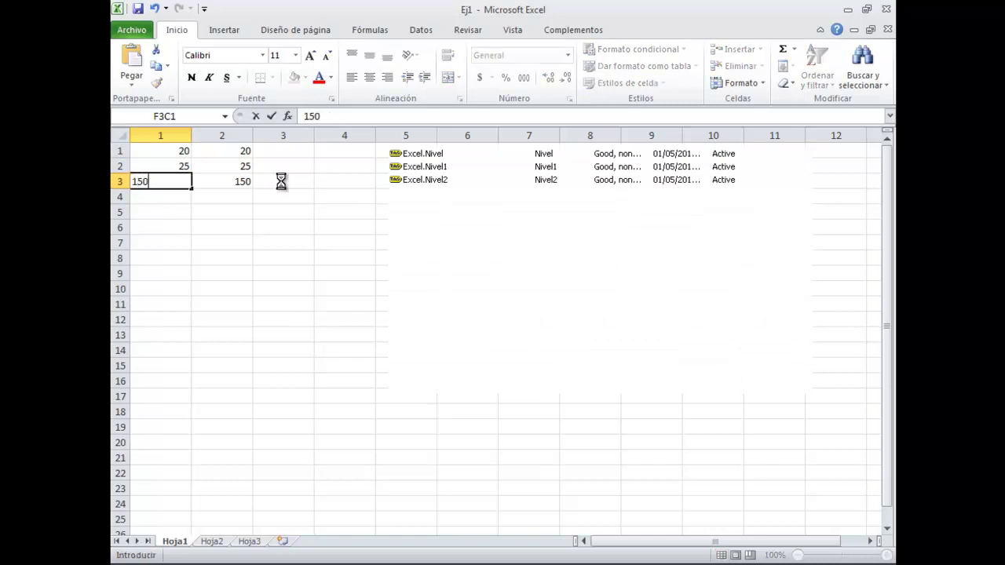
pyautogui.press('Return')
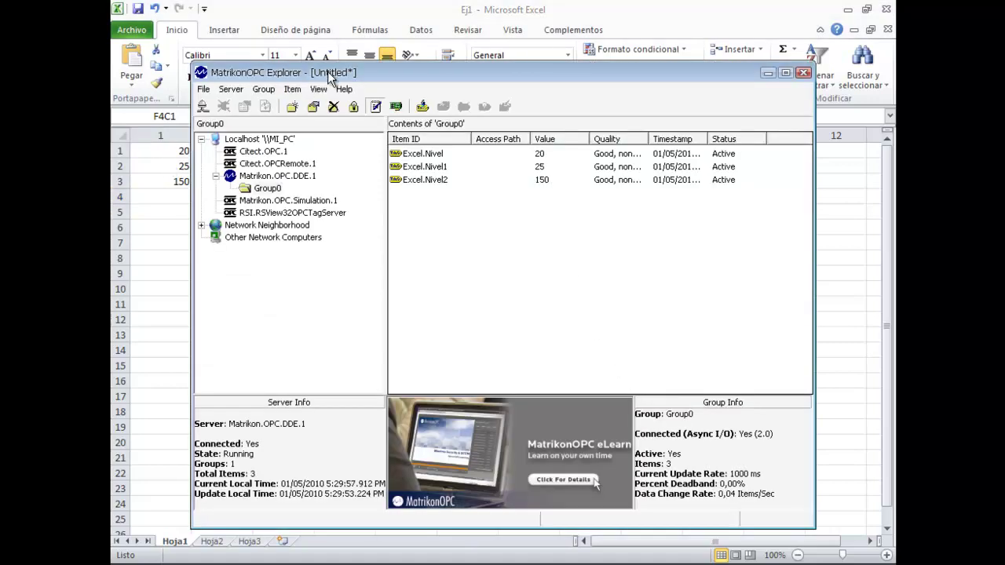
# Restore the Excel window and resize it to fill the left half of the screen
pyautogui.moveTo(384, 72); pyautogui.dragTo(479, 72)
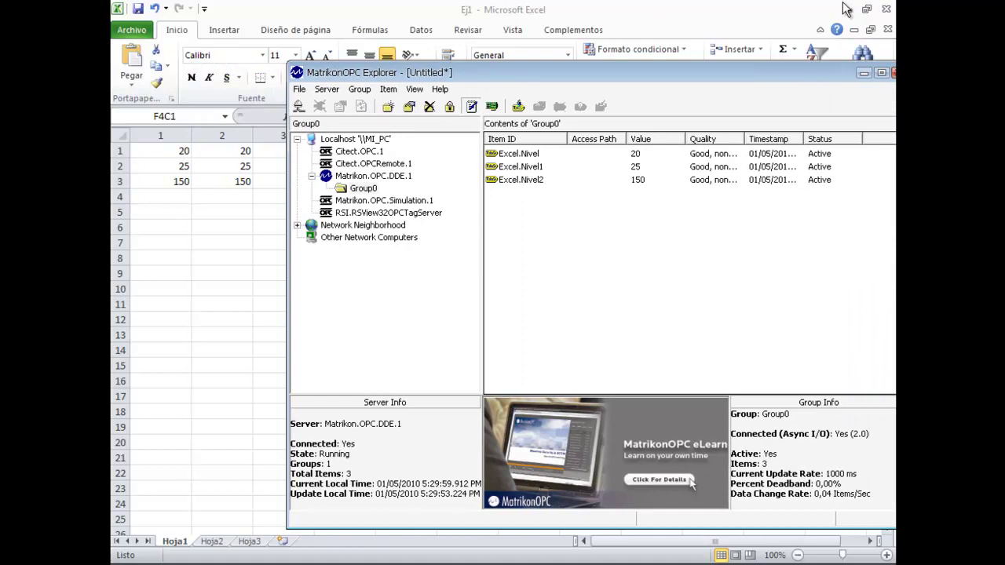
pyautogui.click(866, 10)
pyautogui.moveTo(600, 95); pyautogui.dragTo(303, 122)
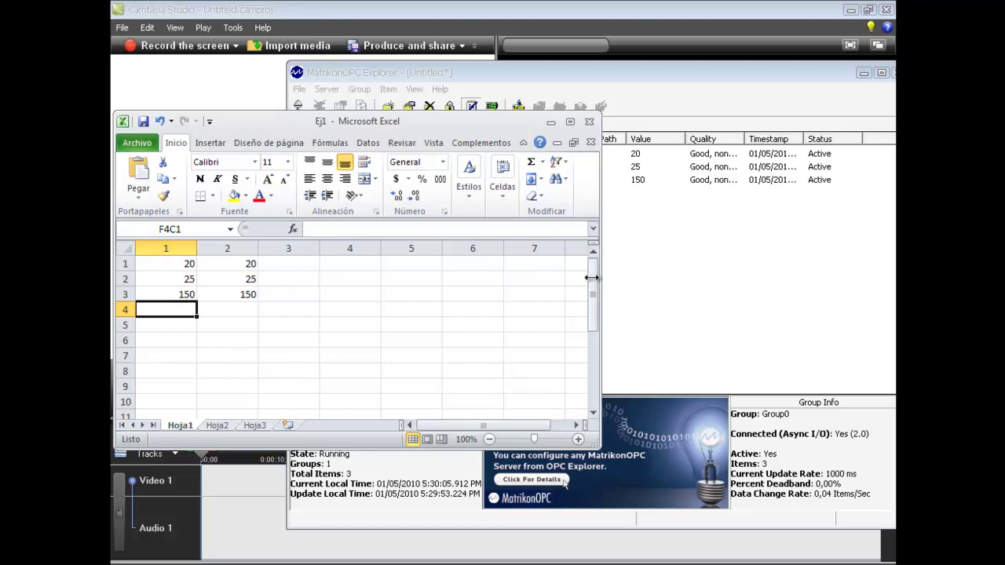
pyautogui.moveTo(600, 277); pyautogui.dragTo(479, 277)
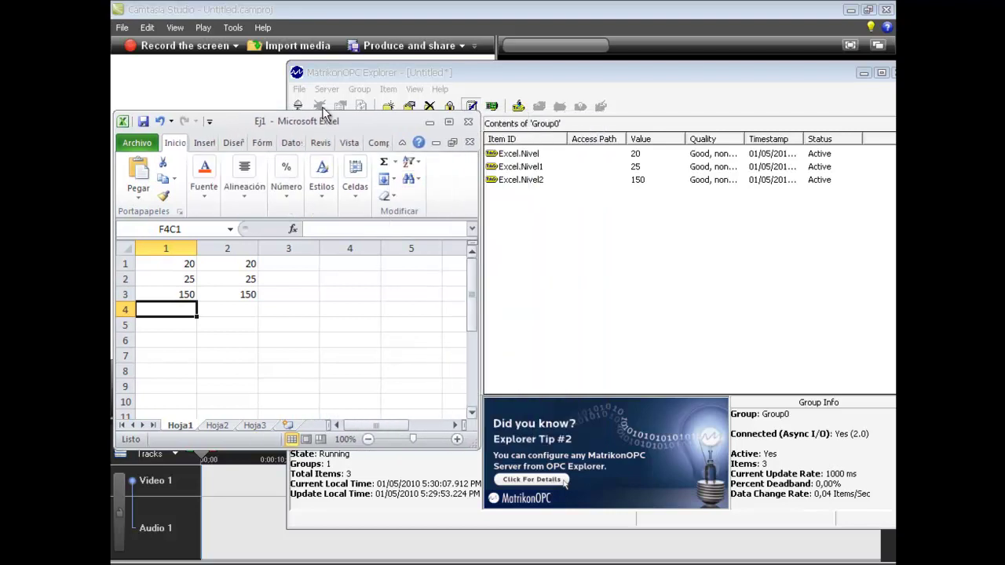
pyautogui.moveTo(319, 112); pyautogui.dragTo(354, 4)
pyautogui.moveTo(271, 450); pyautogui.dragTo(271, 559)
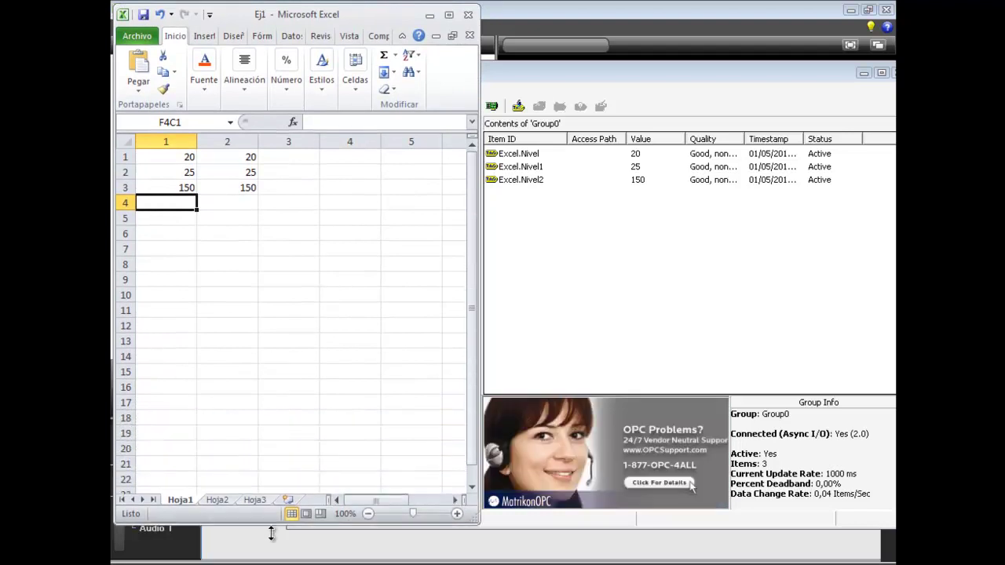
# Move and resize MatrikonOPC Explorer to fill the right half beside Excel
pyautogui.click(680, 73)
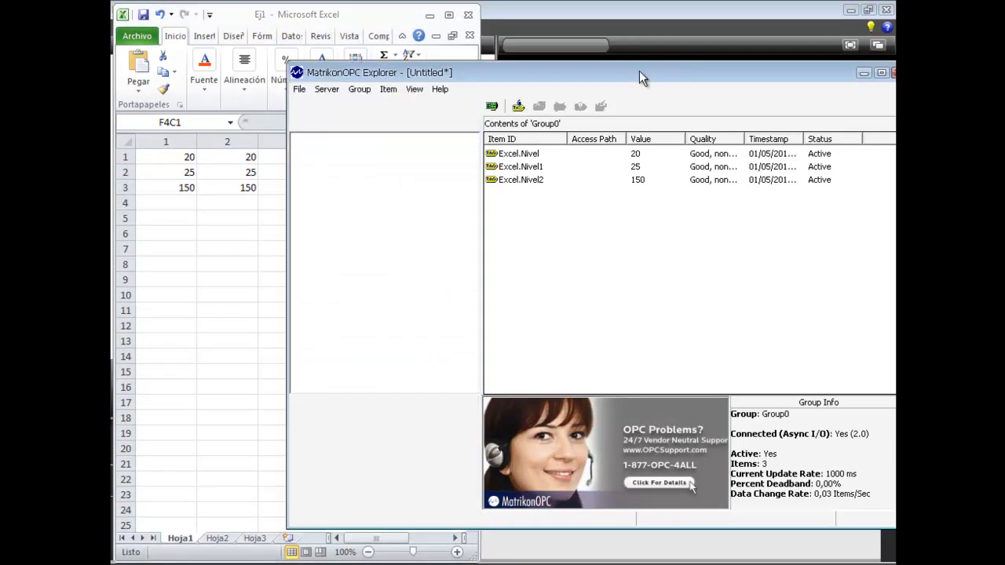
pyautogui.moveTo(289, 148); pyautogui.dragTo(483, 149)
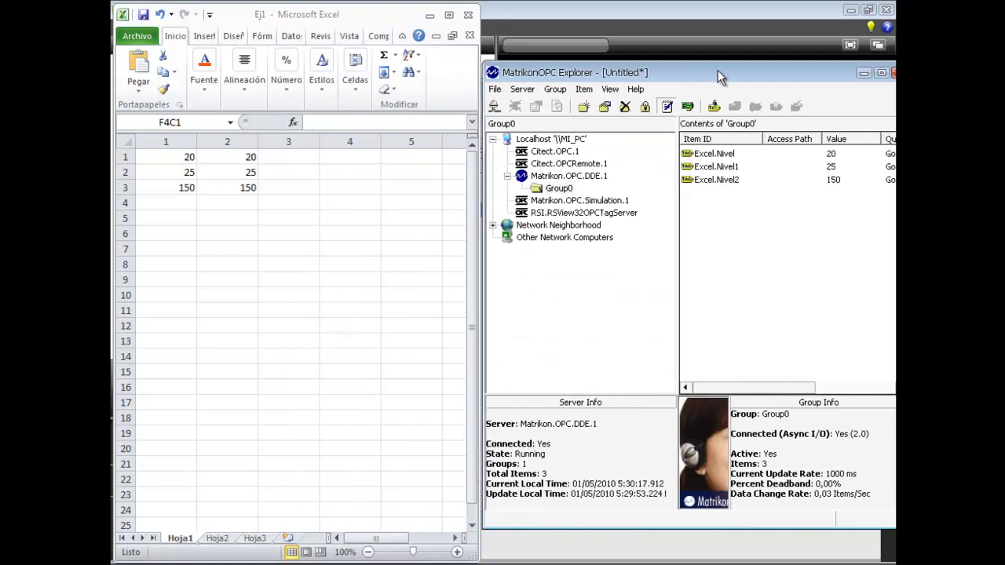
pyautogui.moveTo(721, 72); pyautogui.dragTo(702, 75)
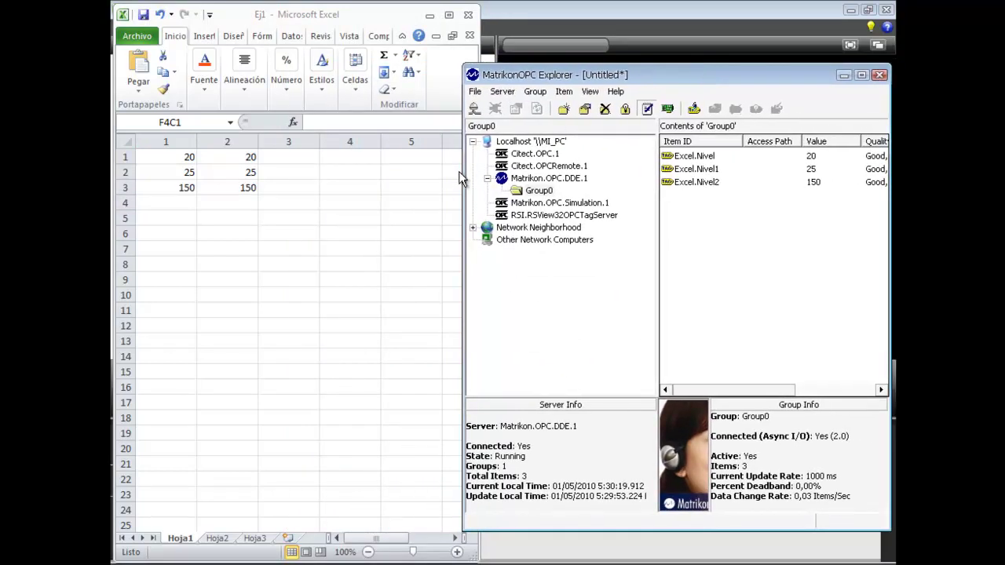
pyautogui.moveTo(462, 171); pyautogui.dragTo(482, 171)
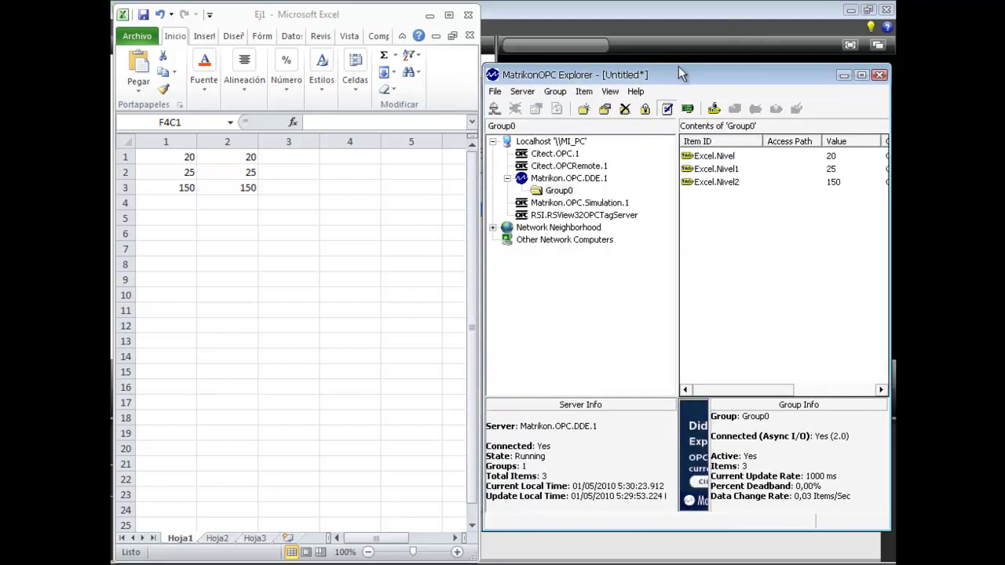
pyautogui.moveTo(678, 66); pyautogui.dragTo(685, 4)
pyautogui.moveTo(635, 532); pyautogui.dragTo(628, 561)
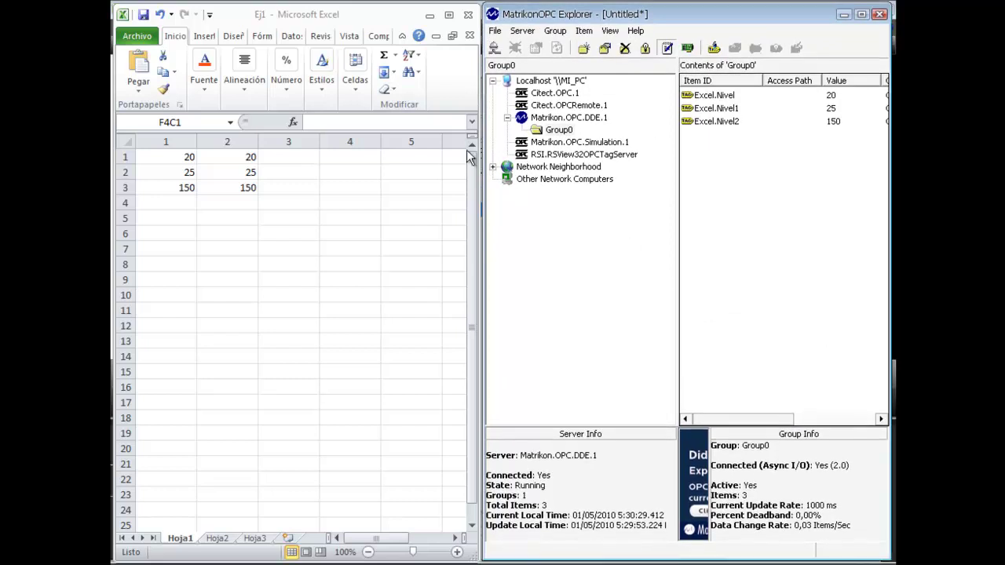
# Label column 2 with Nivel, Nivel1 and Nivel2 in rows 1–3
pyautogui.hotkey('alt', 'Tab')
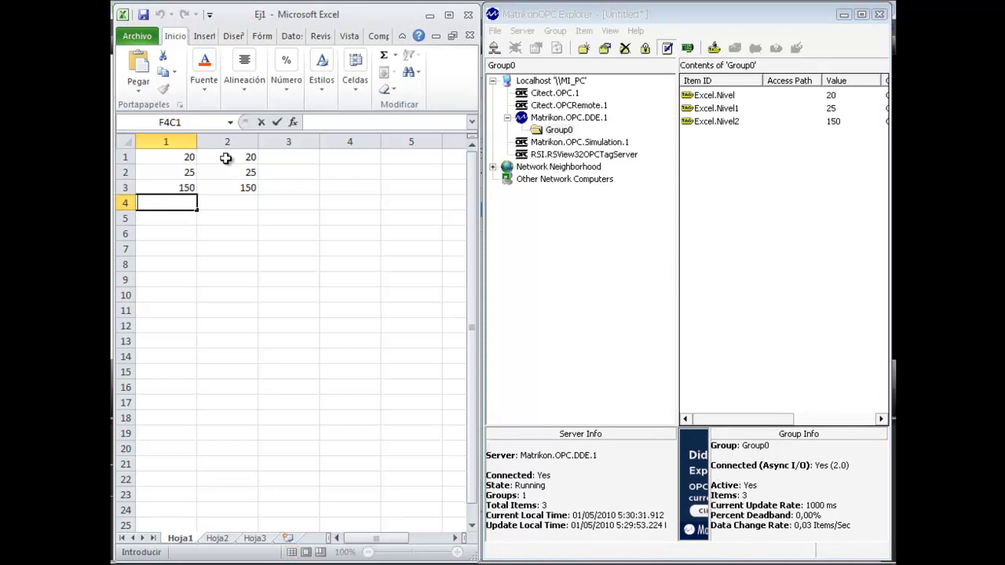
pyautogui.click(225, 158)
pyautogui.write('Nivel')
pyautogui.press('Return')
pyautogui.write('Nivel1')
pyautogui.press('Return')
pyautogui.write('Nive')
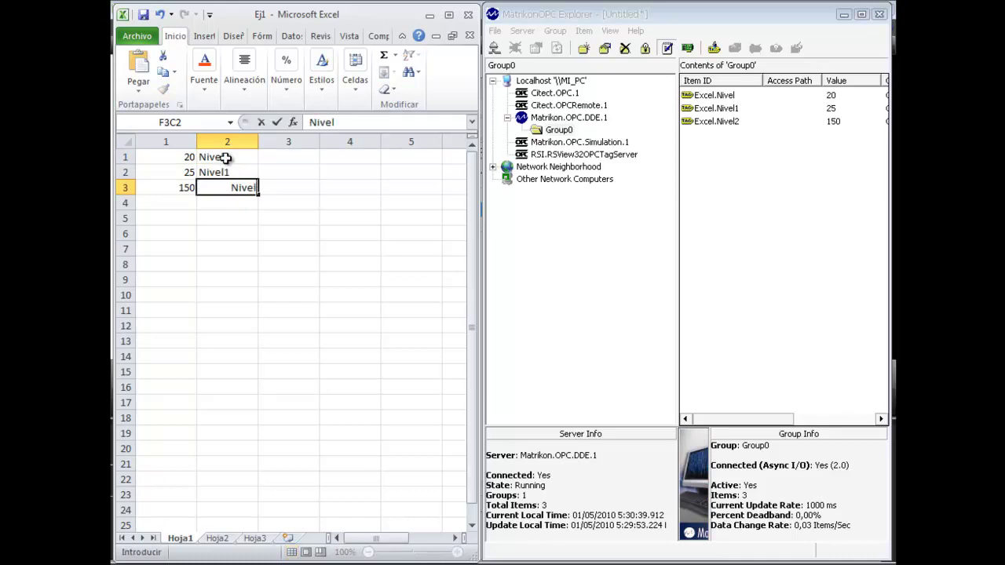
pyautogui.press('Return')
# Change column 1 values to 100, 125 and 300
pyautogui.press('Left')
pyautogui.press('Up')
pyautogui.press('Up')
pyautogui.press('Up')
pyautogui.write('100')
pyautogui.press('Return')
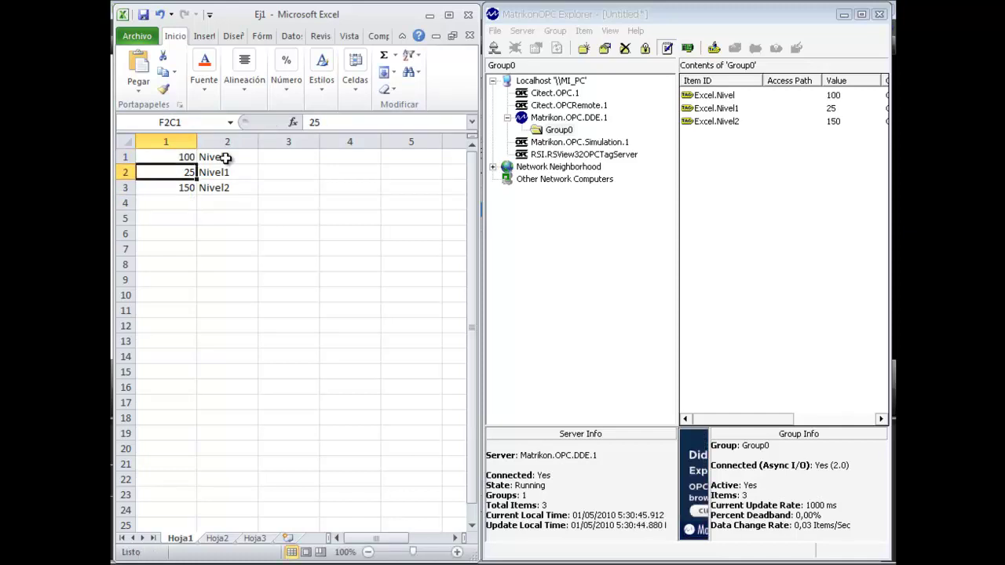
pyautogui.write('12')
pyautogui.press('Return')
pyautogui.write('300')
pyautogui.press('Return')
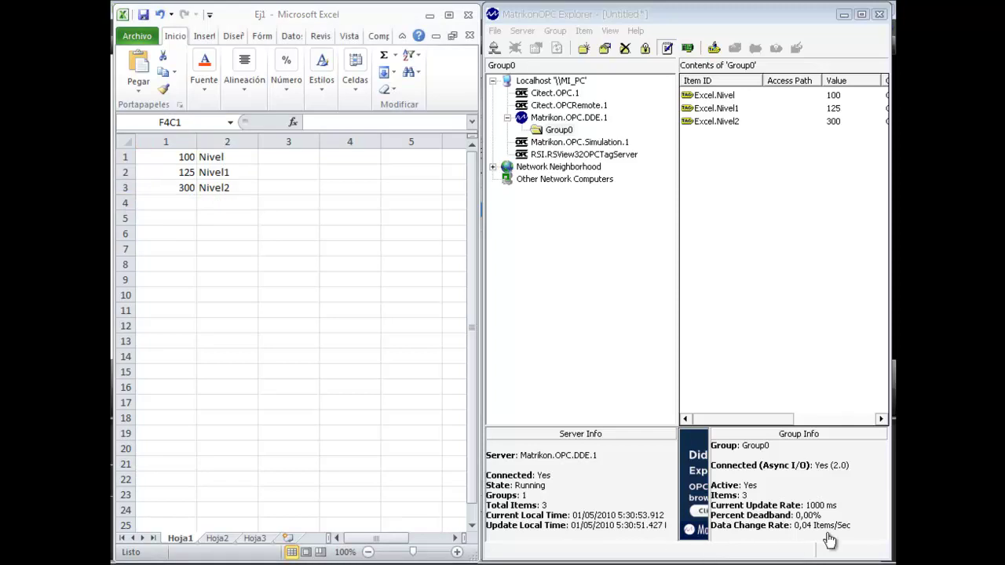
# Write the value 25 to the Excel.Nivel tag
pyautogui.click(802, 93)
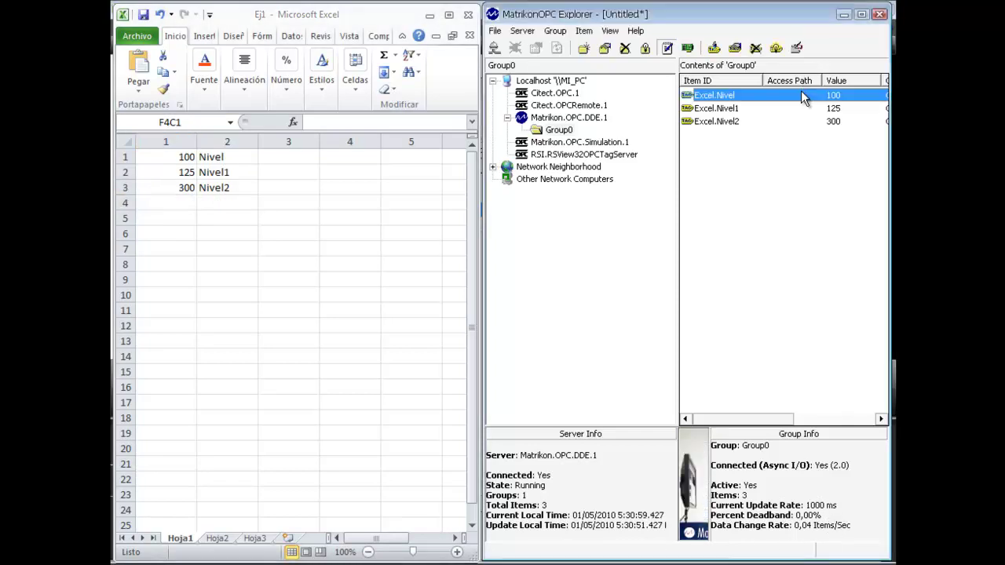
pyautogui.rightClick(801, 93)
pyautogui.click(778, 99)
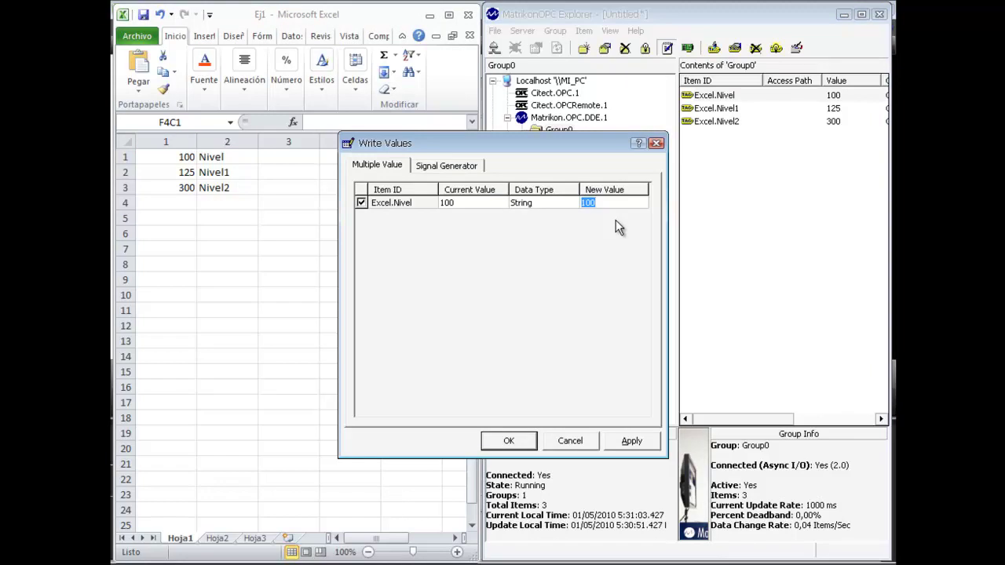
pyautogui.write('25')
pyautogui.press('Return')
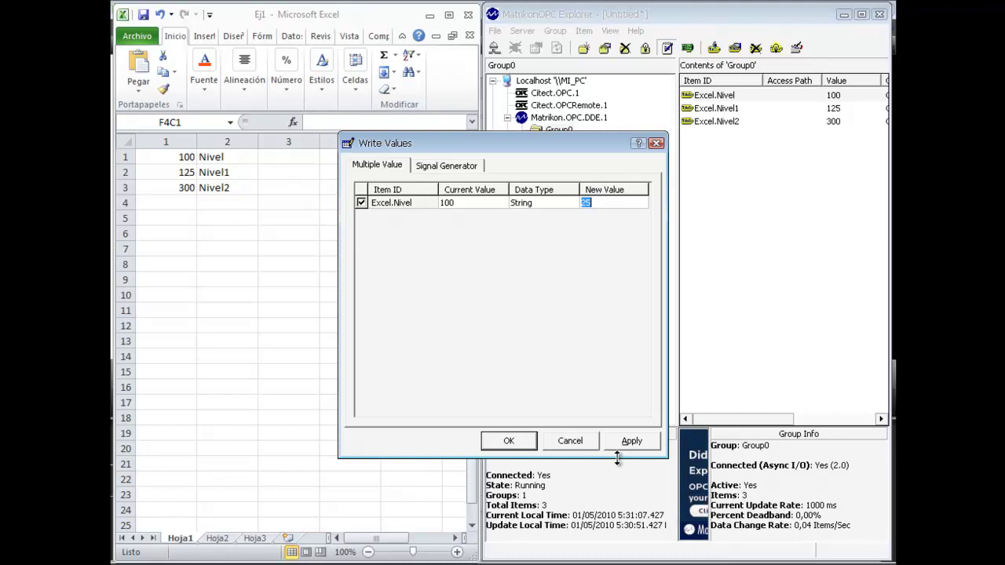
pyautogui.click(632, 441)
pyautogui.click(509, 440)
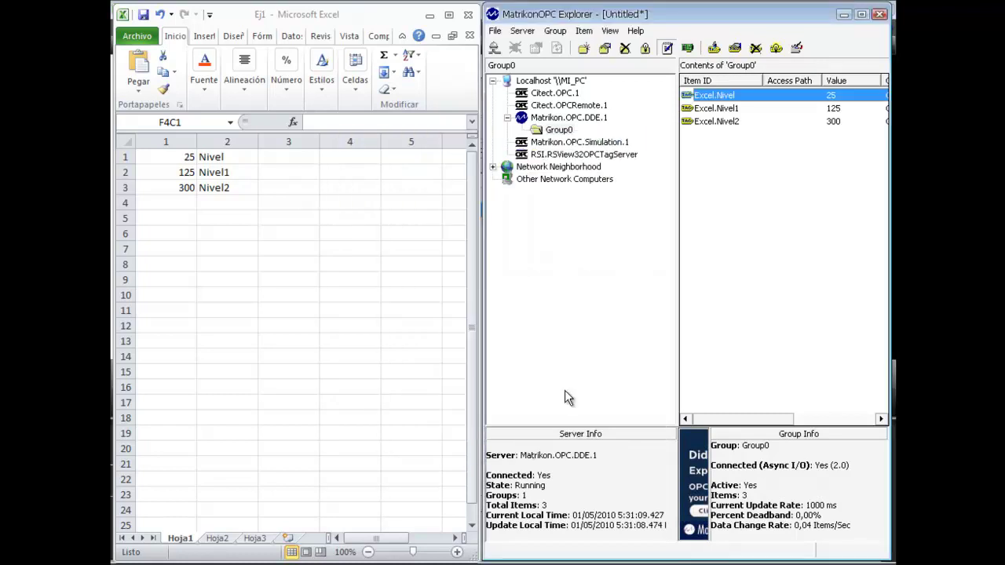
# Write the value 50 to the Excel.Nivel1 tag
pyautogui.click(714, 110)
pyautogui.rightClick(714, 110)
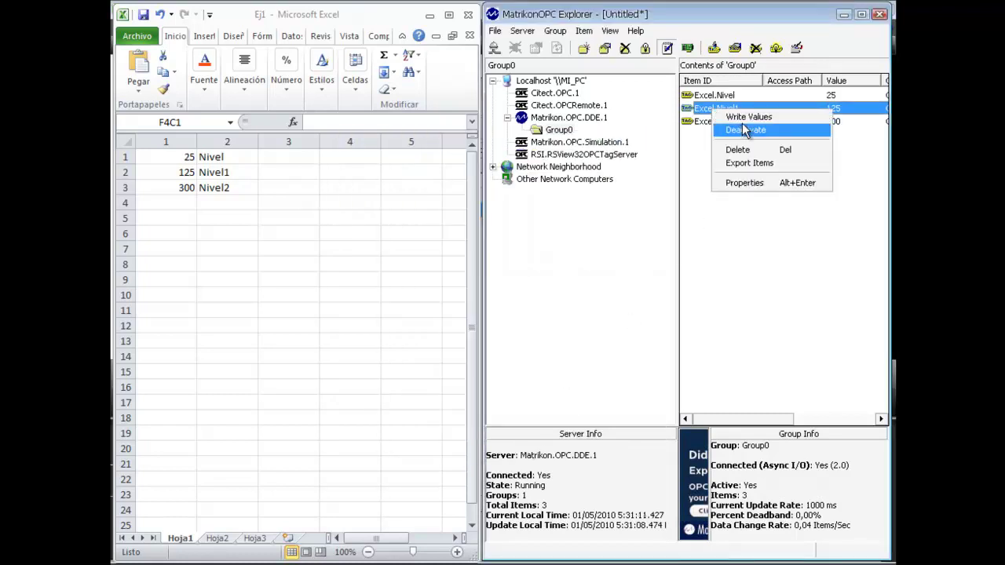
pyautogui.click(734, 117)
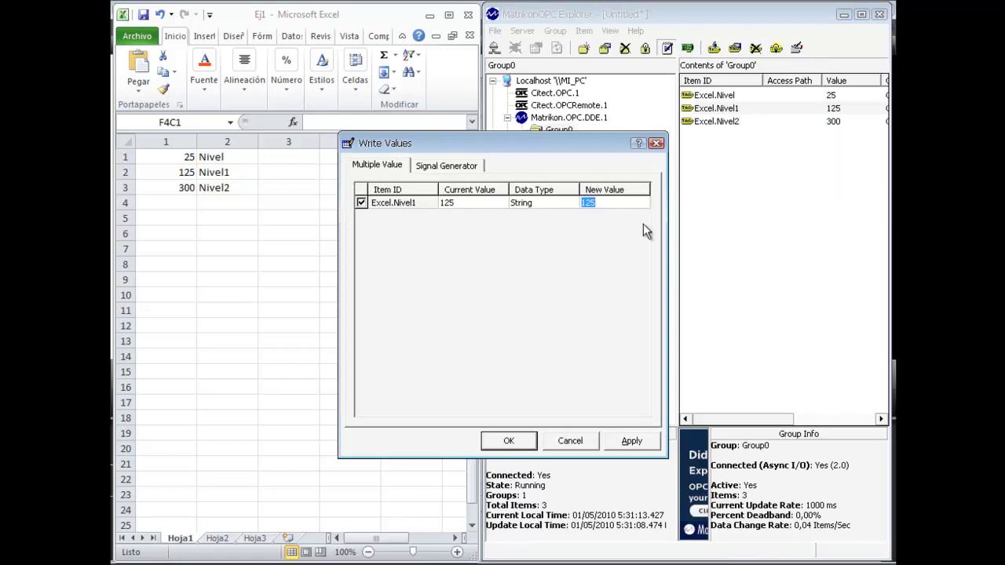
pyautogui.write('50')
pyautogui.click(632, 441)
pyautogui.click(520, 442)
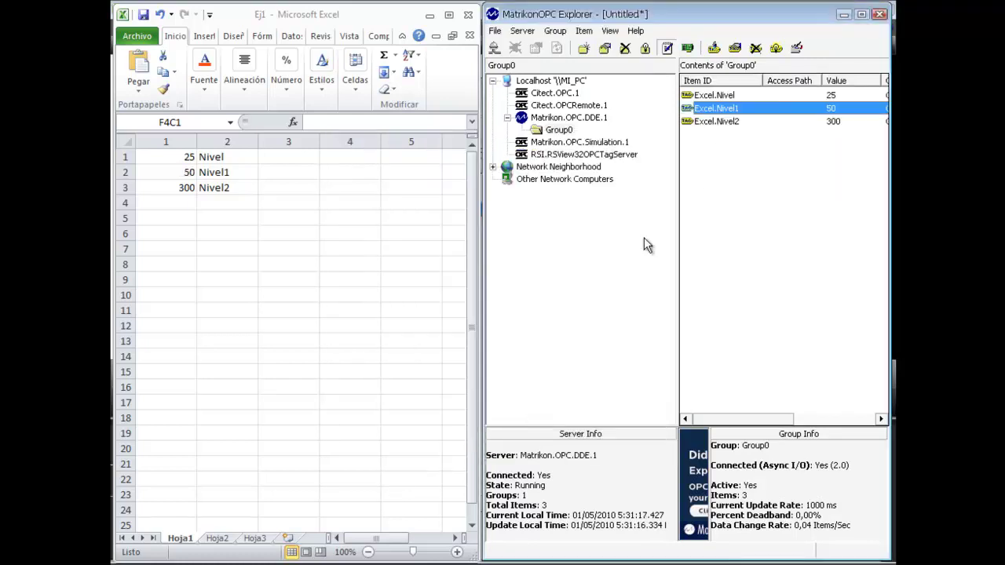
# Write the value 100 to the Excel.Nivel2 tag
pyautogui.rightClick(728, 124)
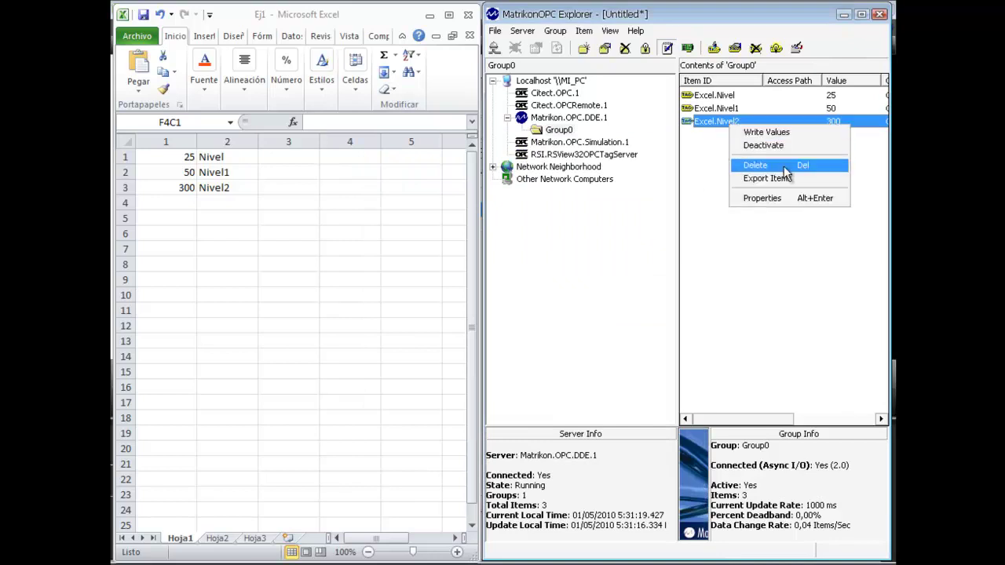
pyautogui.click(766, 132)
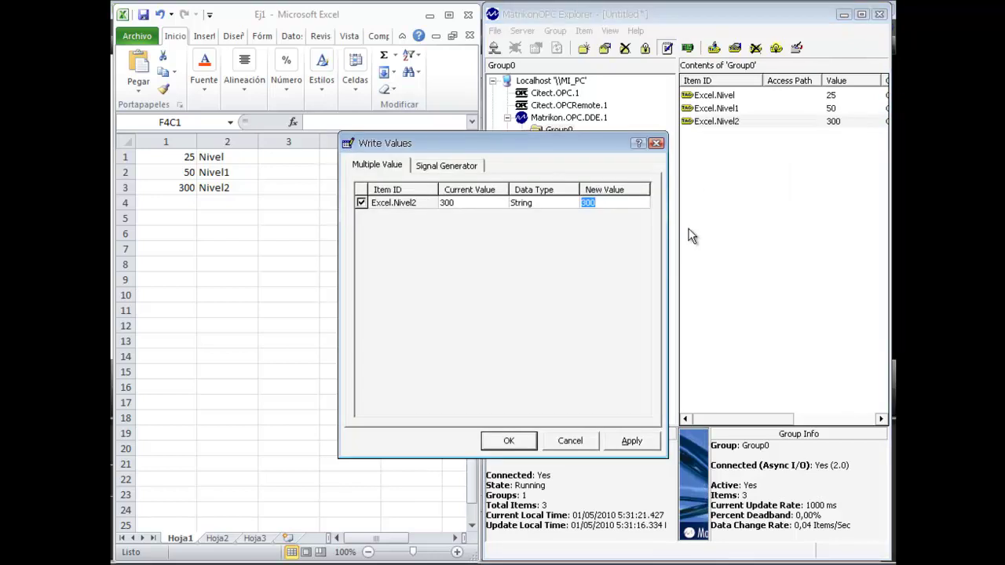
pyautogui.write('100')
pyautogui.click(628, 442)
pyautogui.click(509, 441)
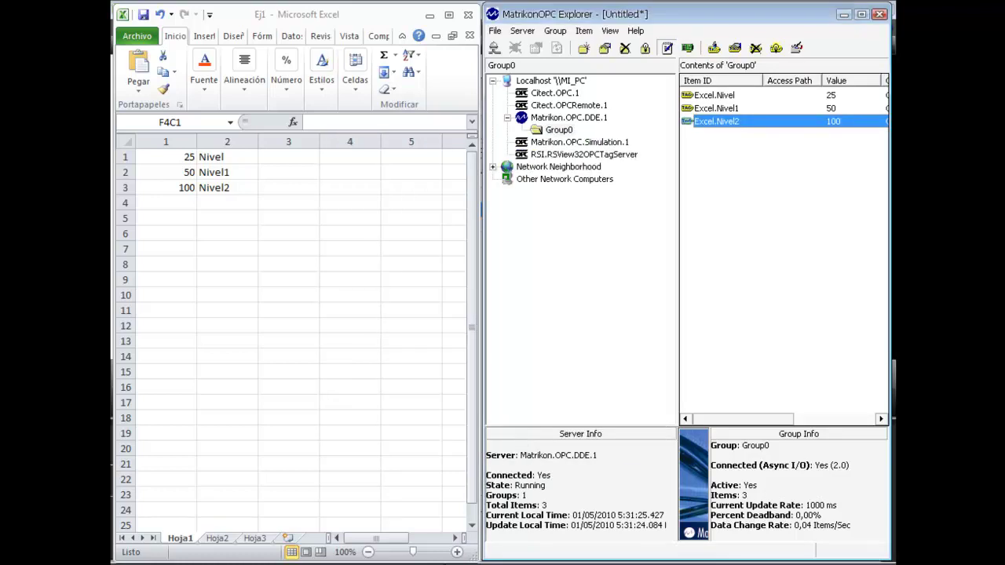